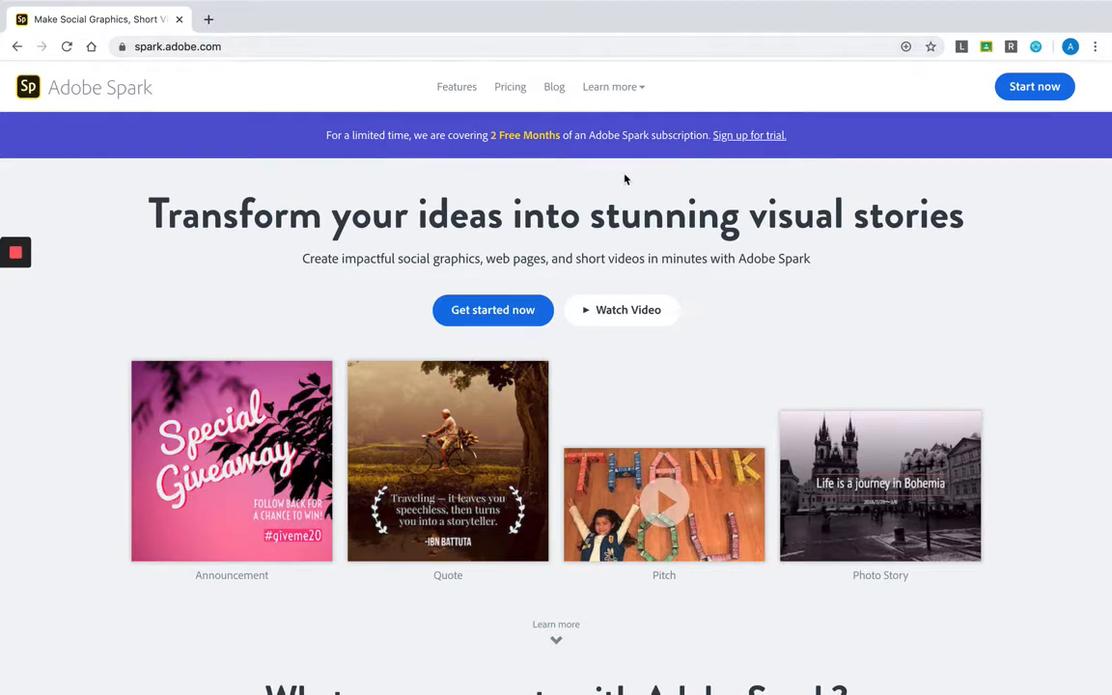
# - Sign in to Adobe Spark with a Google account and browse the home page's templates and recent projects
pyautogui.click(1028, 88)
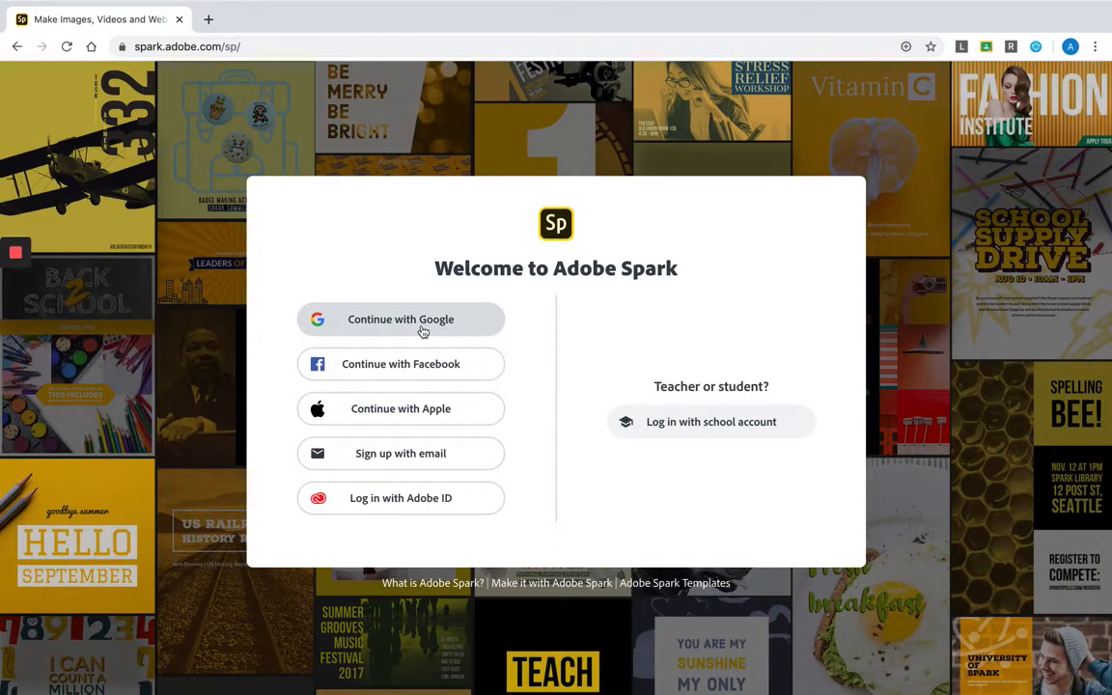
pyautogui.click(421, 330)
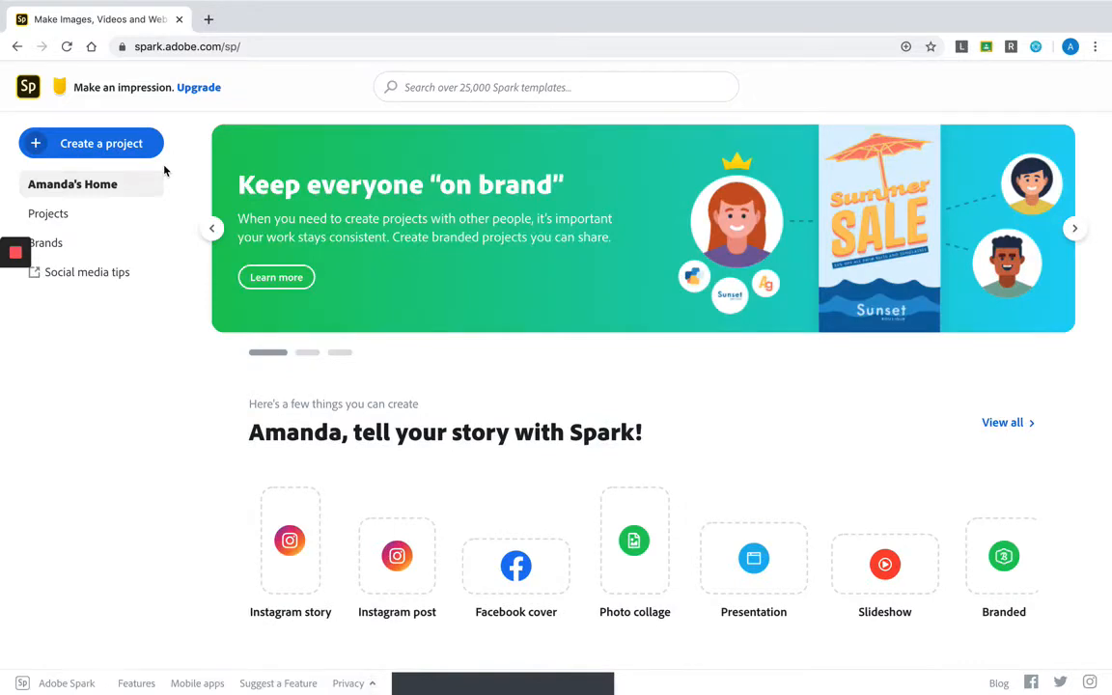
pyautogui.scroll(-3, 349, 319)
pyautogui.scroll(-5, 350, 319)
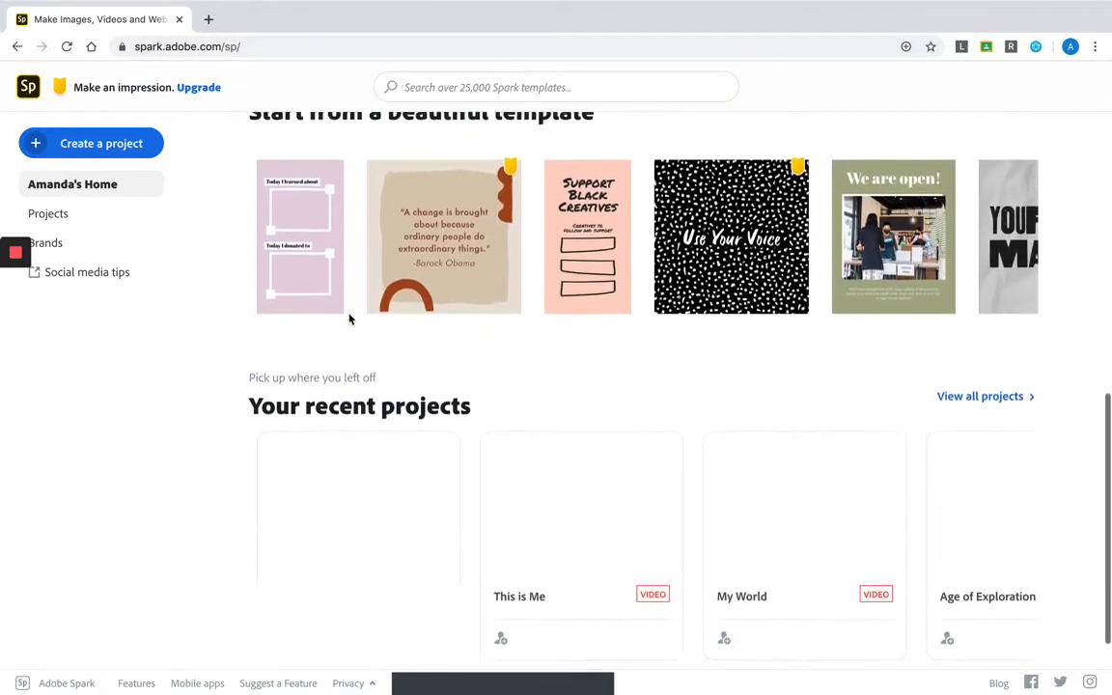
pyautogui.scroll(8, 349, 318)
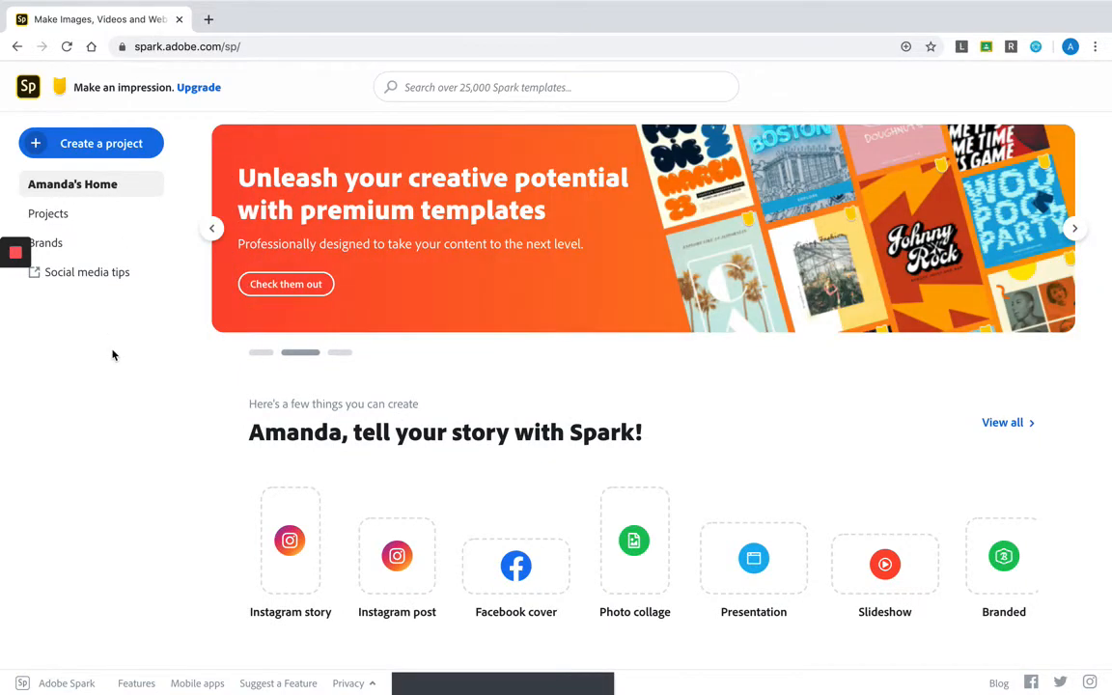
# - Create a new video project and give it the title NYC19
pyautogui.click(97, 147)
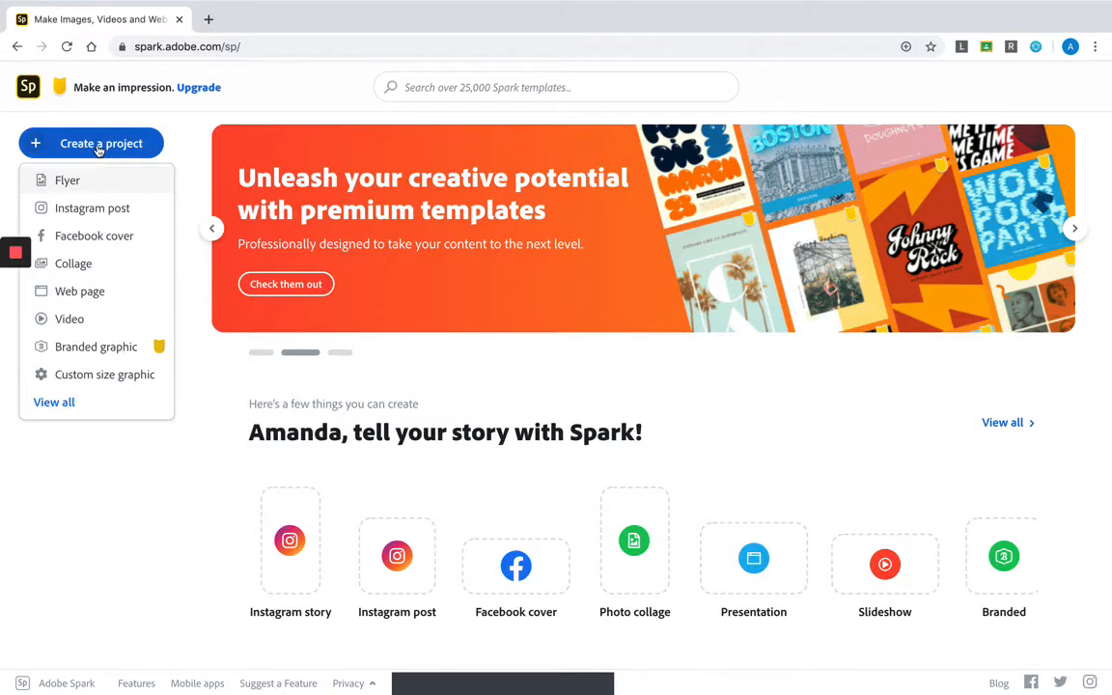
pyautogui.click(102, 317)
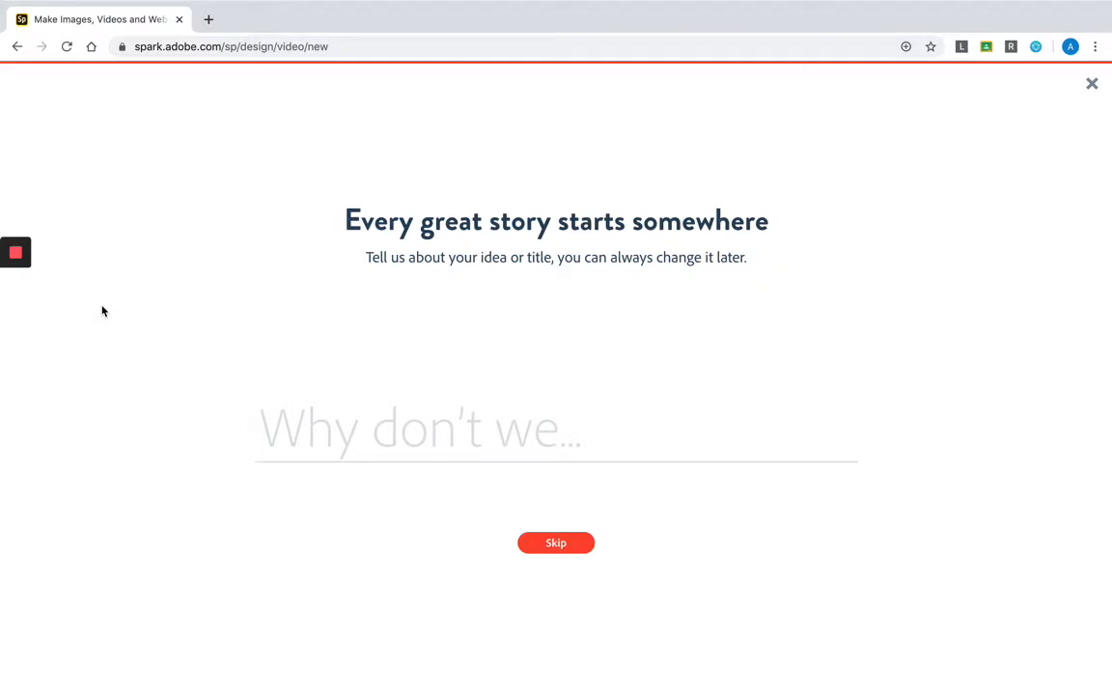
pyautogui.write('N')
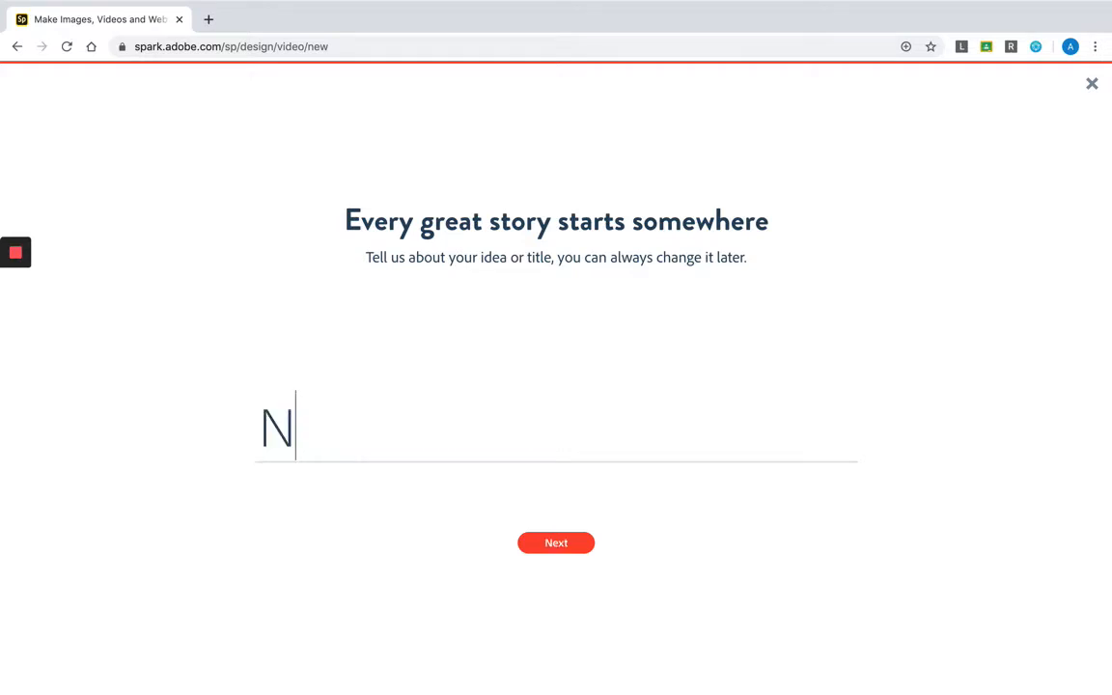
pyautogui.write('YC1')
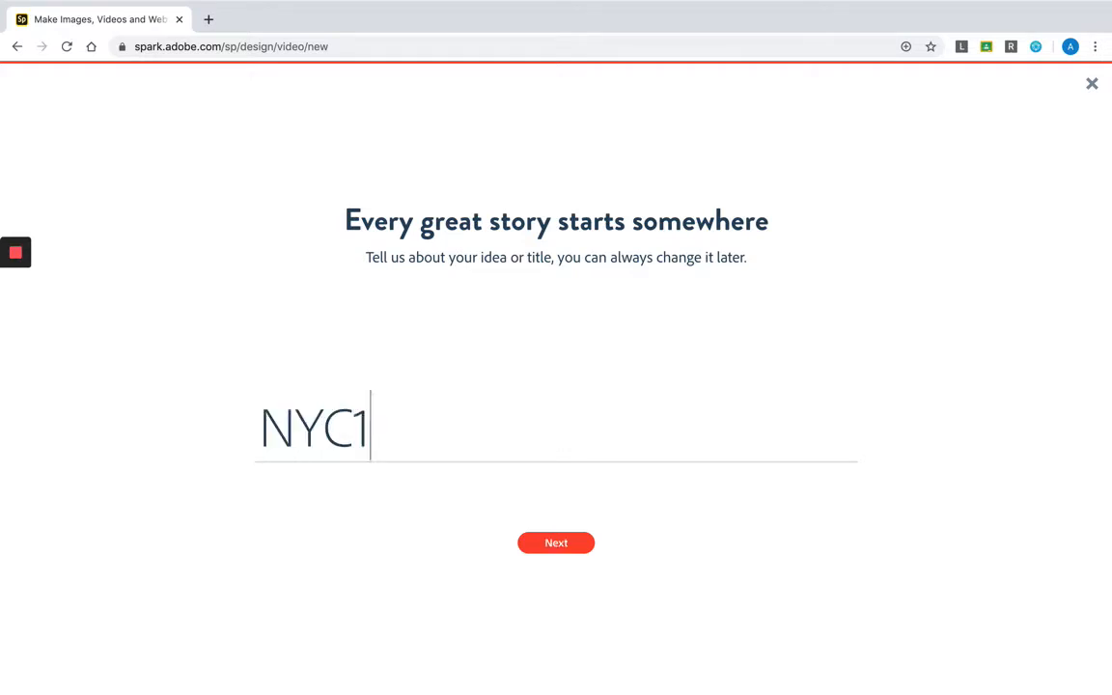
pyautogui.write('9')
pyautogui.click(557, 545)
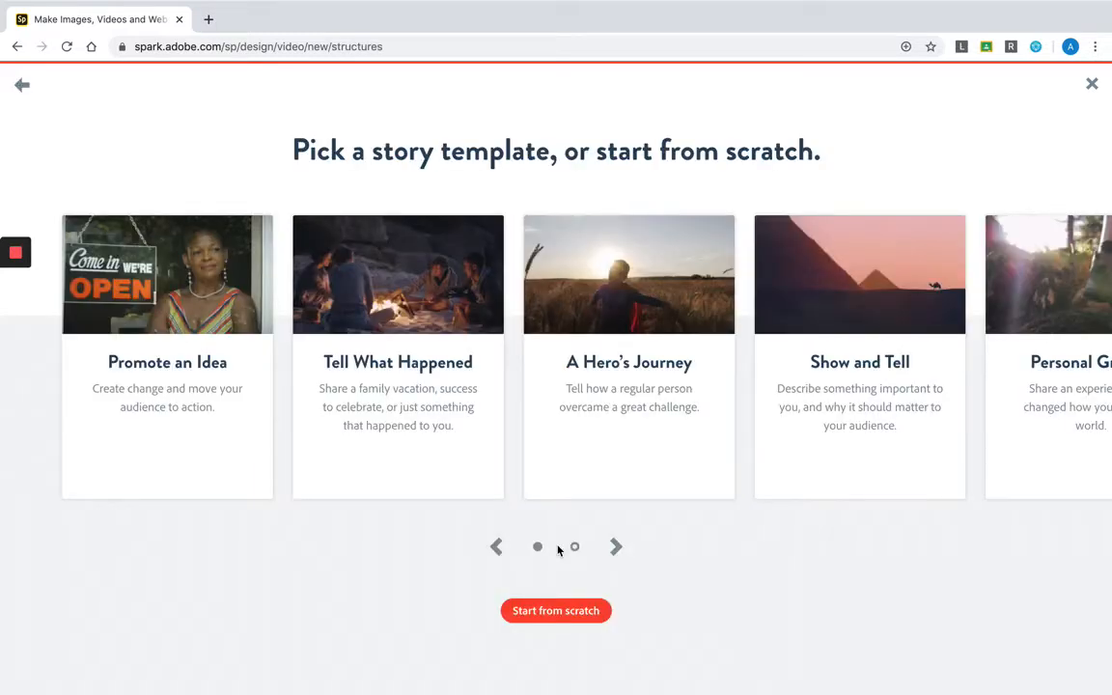
# - Start the video from scratch instead of a story template and dismiss the quick tips tutorial
pyautogui.click(569, 606)
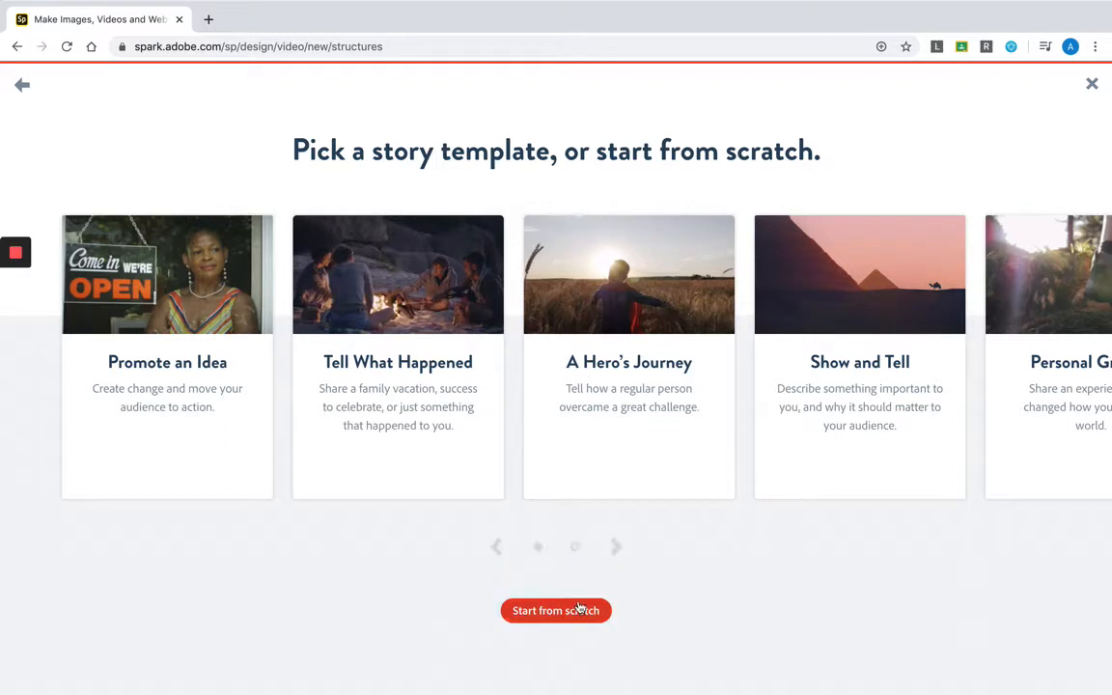
pyautogui.click(544, 609)
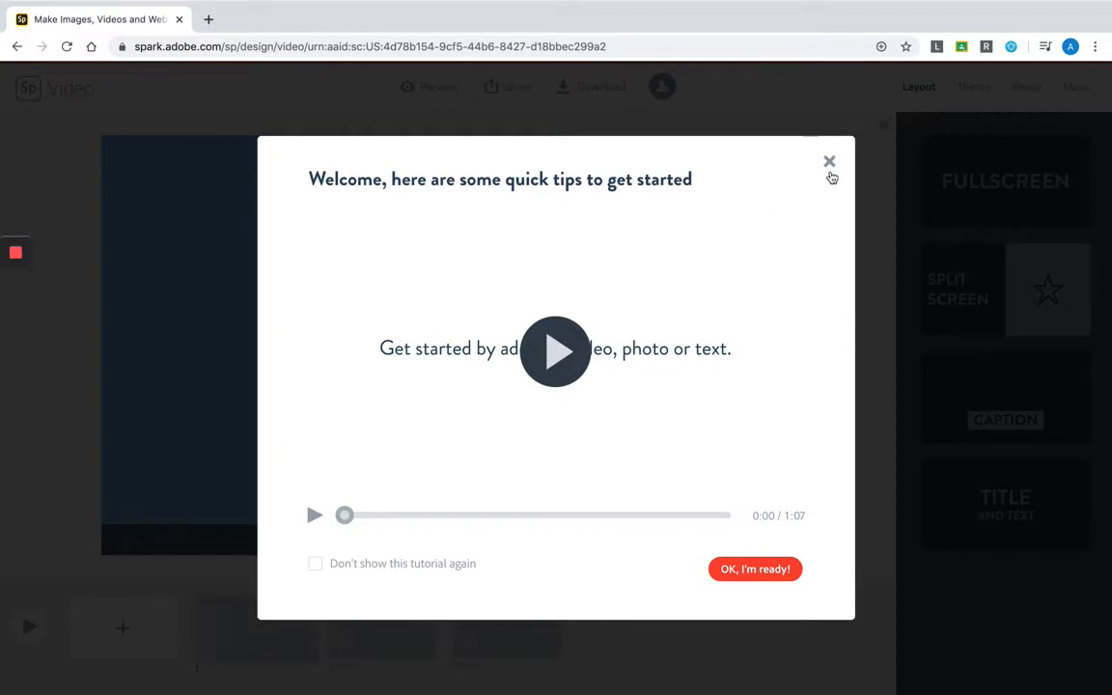
pyautogui.click(829, 163)
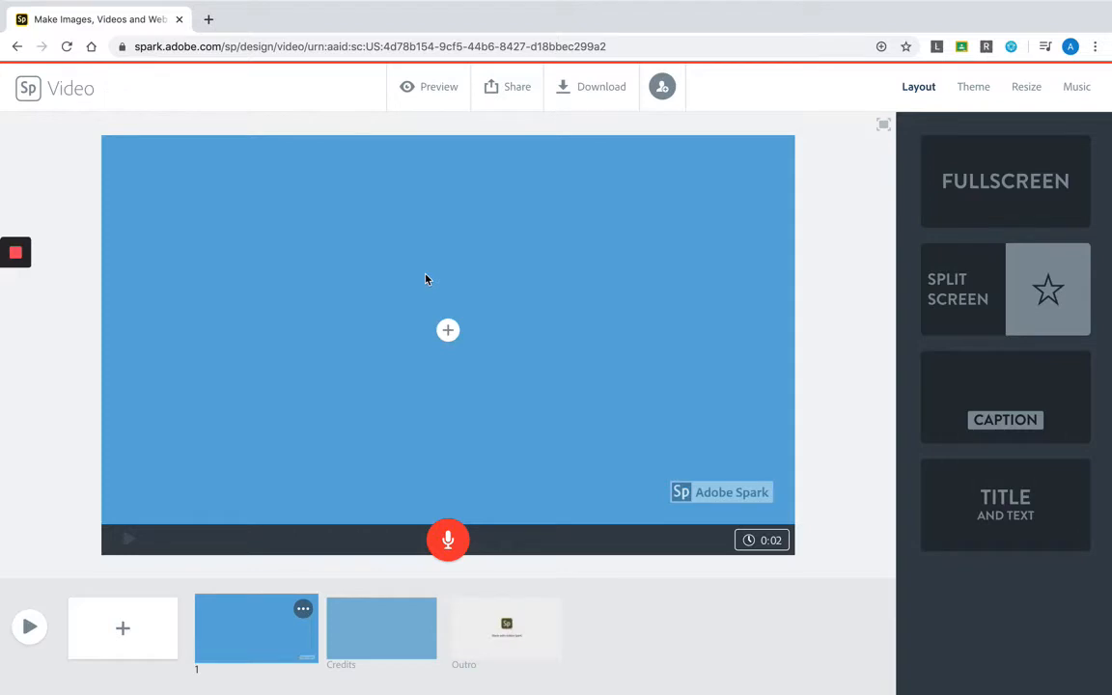
# - Add the text NYC19 to the first slide
pyautogui.click(448, 333)
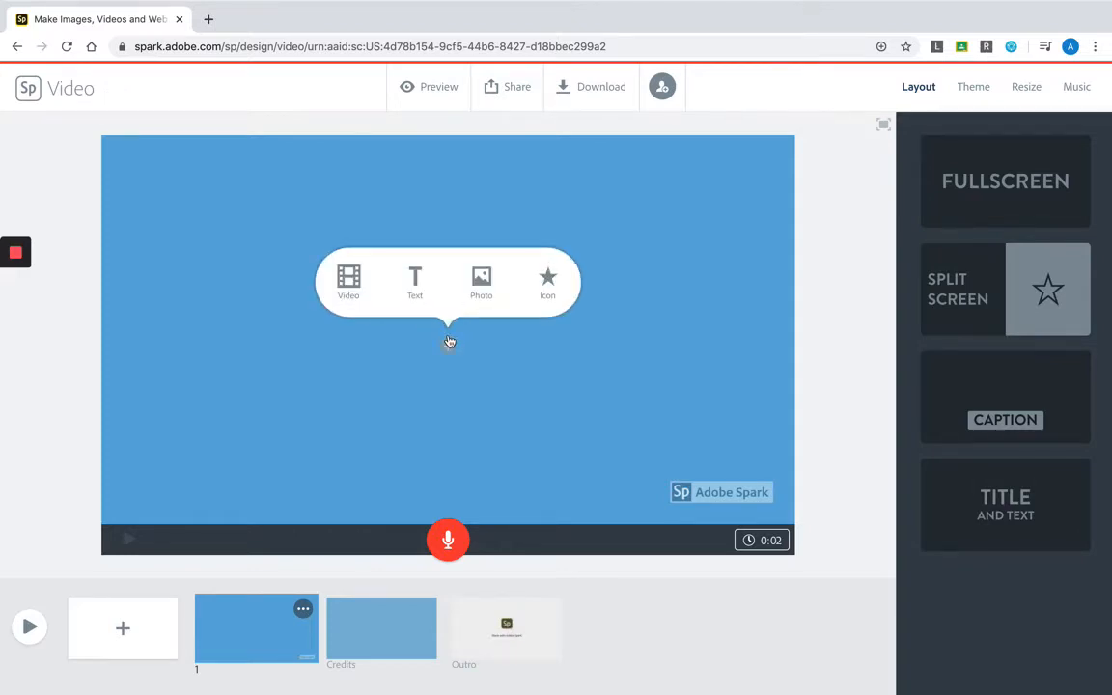
pyautogui.click(410, 278)
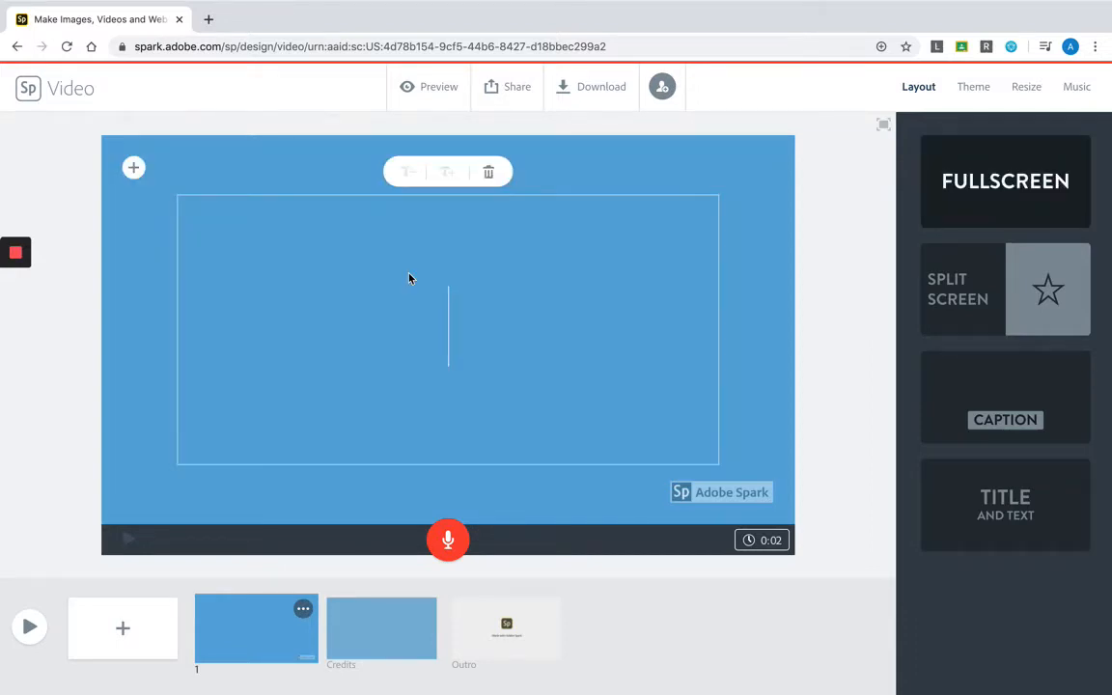
pyautogui.write('NYC1')
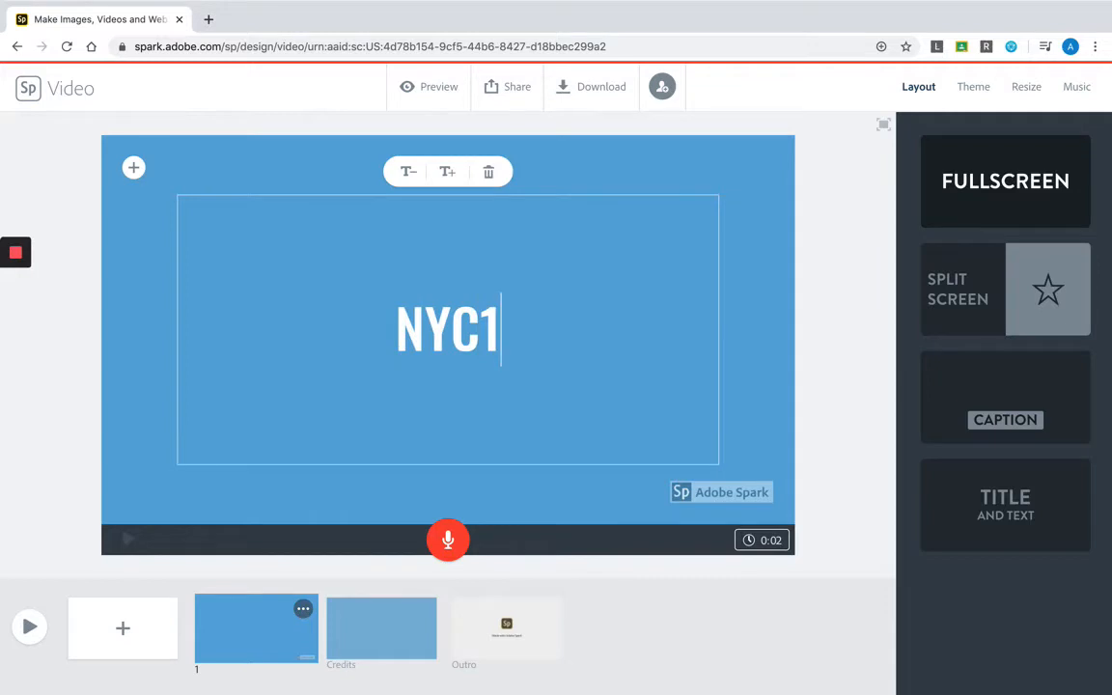
pyautogui.write('9')
pyautogui.click(565, 169)
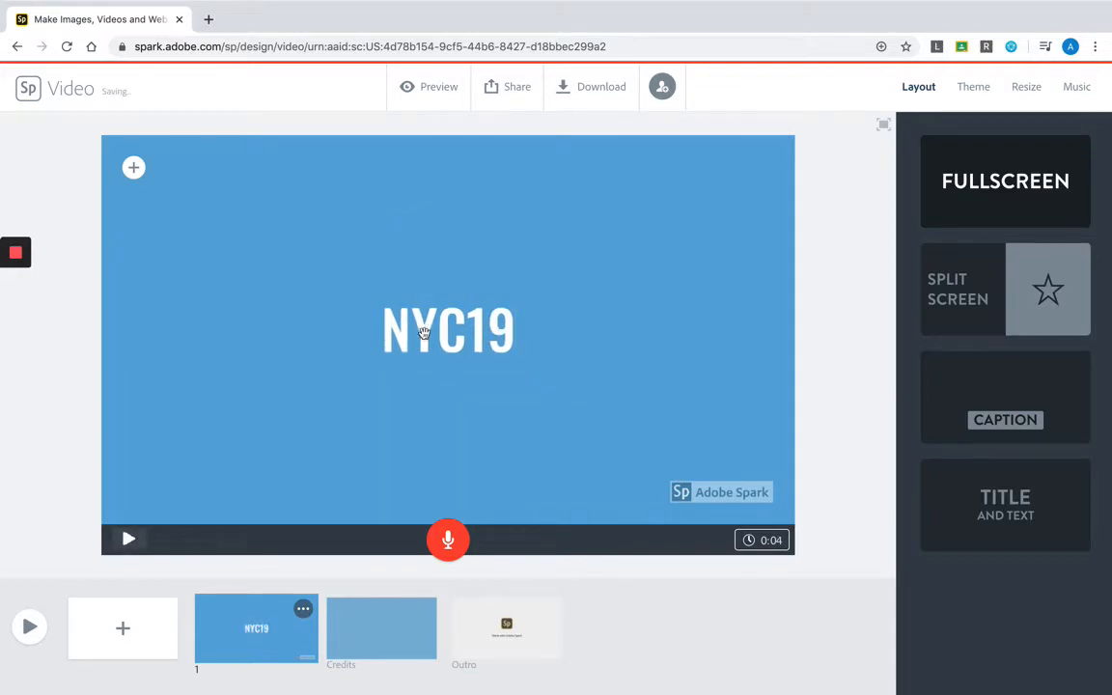
# - Enlarge the NYC19 text and move it to the upper right corner of the slide
pyautogui.click(382, 305)
pyautogui.click(447, 174)
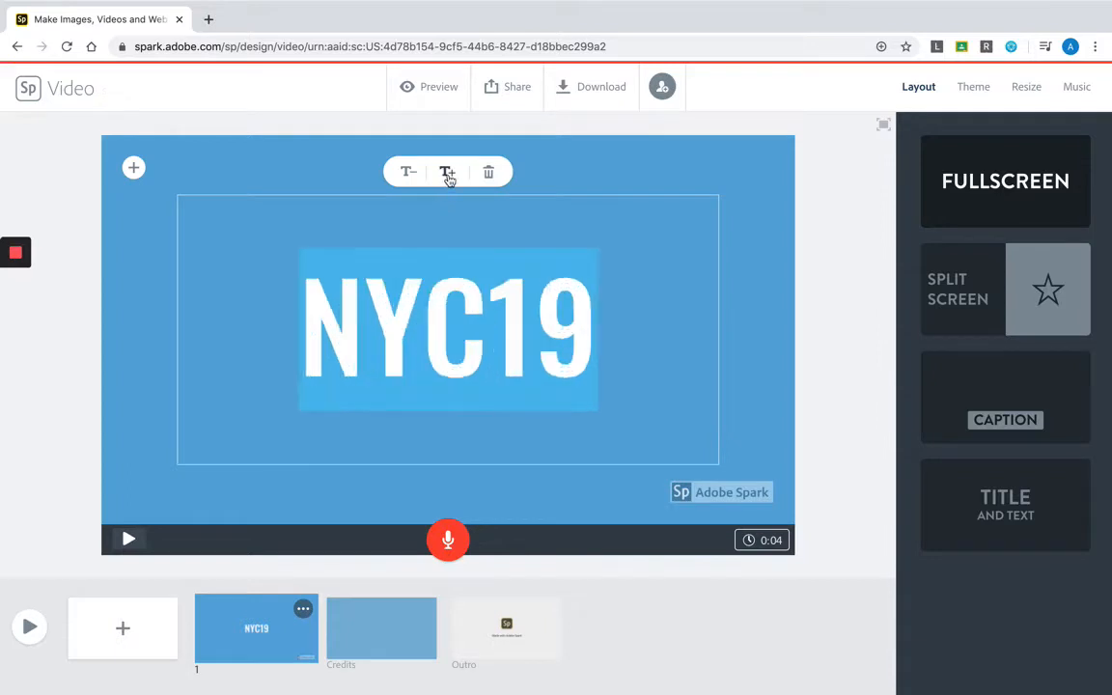
pyautogui.click(409, 172)
pyautogui.click(588, 188)
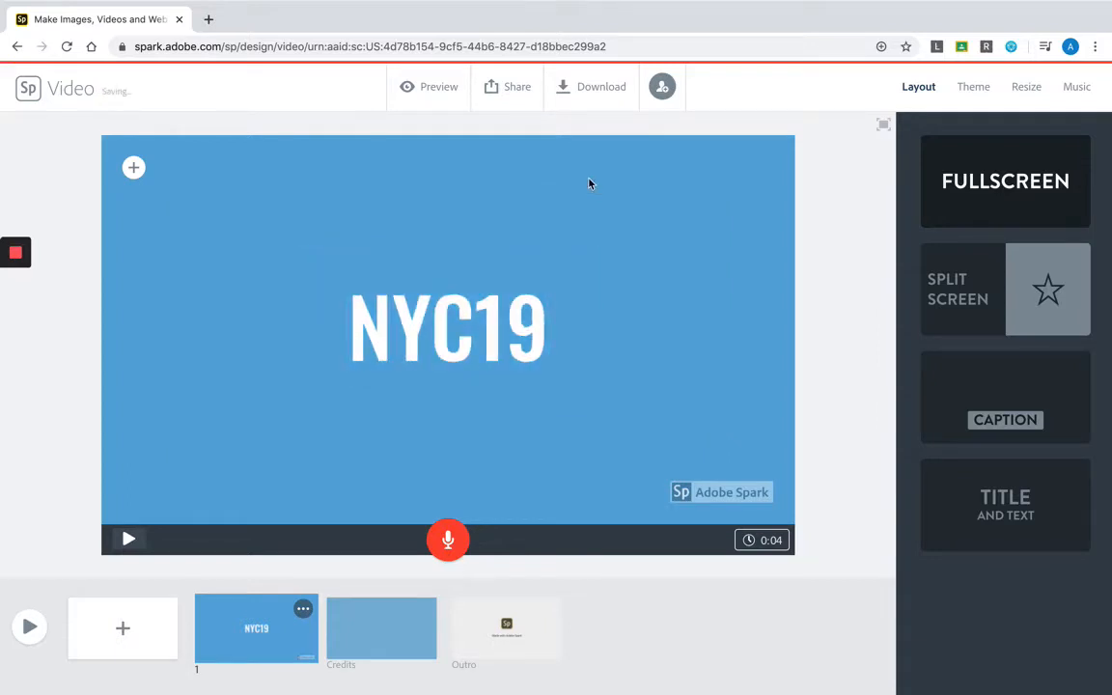
pyautogui.moveTo(541, 332); pyautogui.dragTo(720, 239)
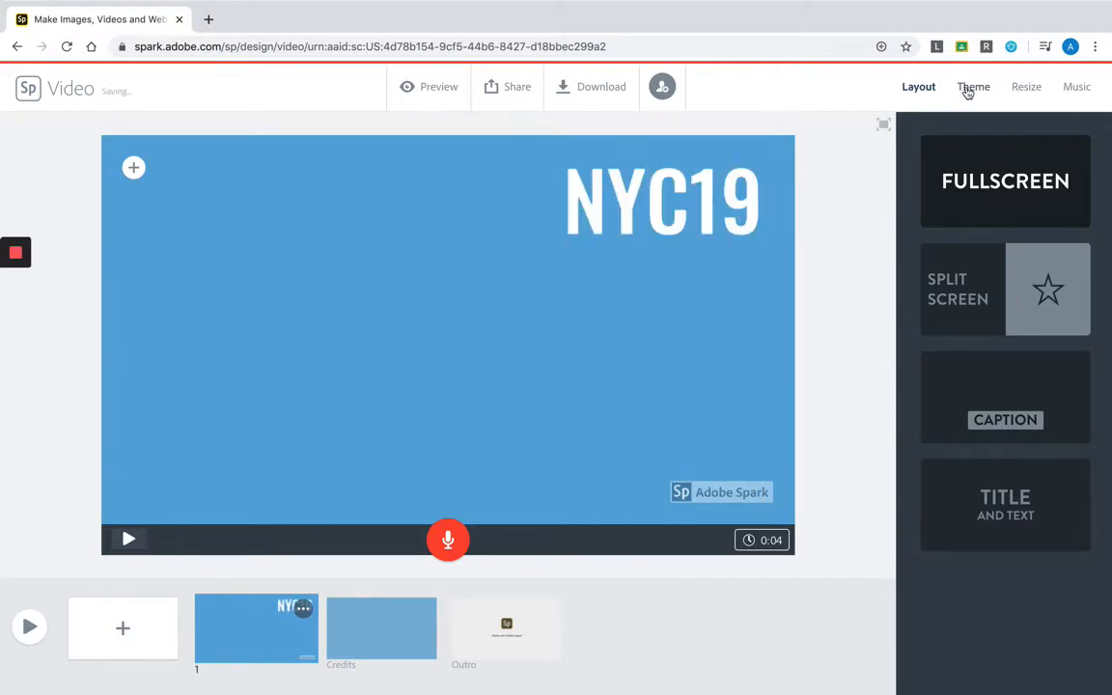
# - Look through the available themes and apply the Elevate theme to the video
pyautogui.click(969, 91)
pyautogui.scroll(-5, 975, 313)
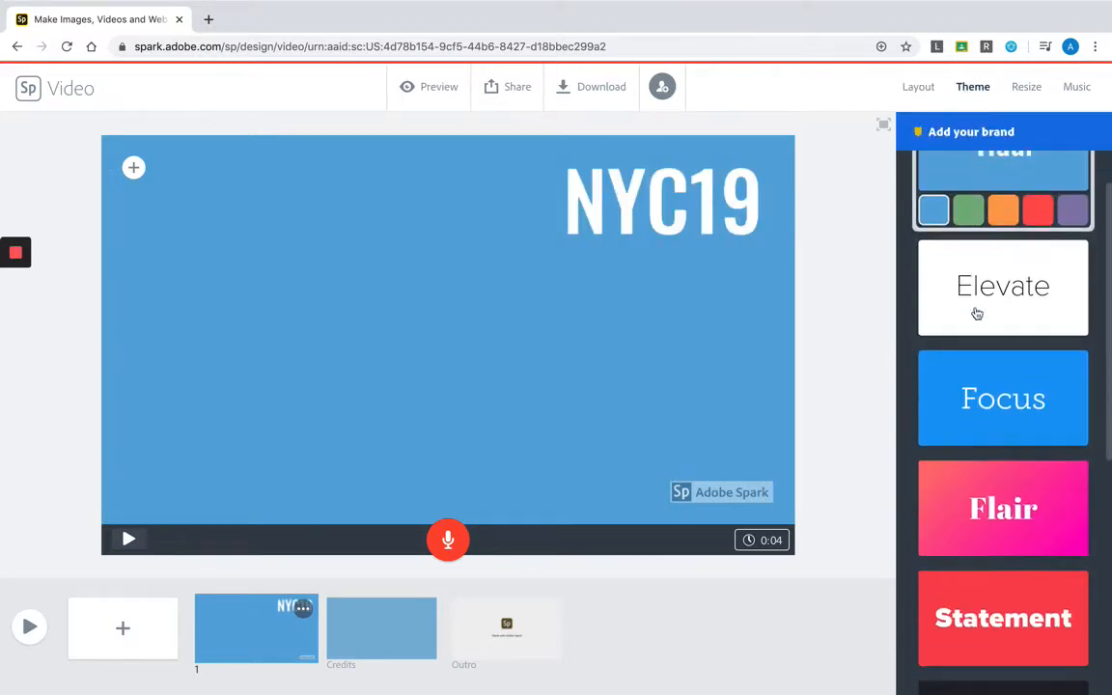
pyautogui.scroll(5, 979, 319)
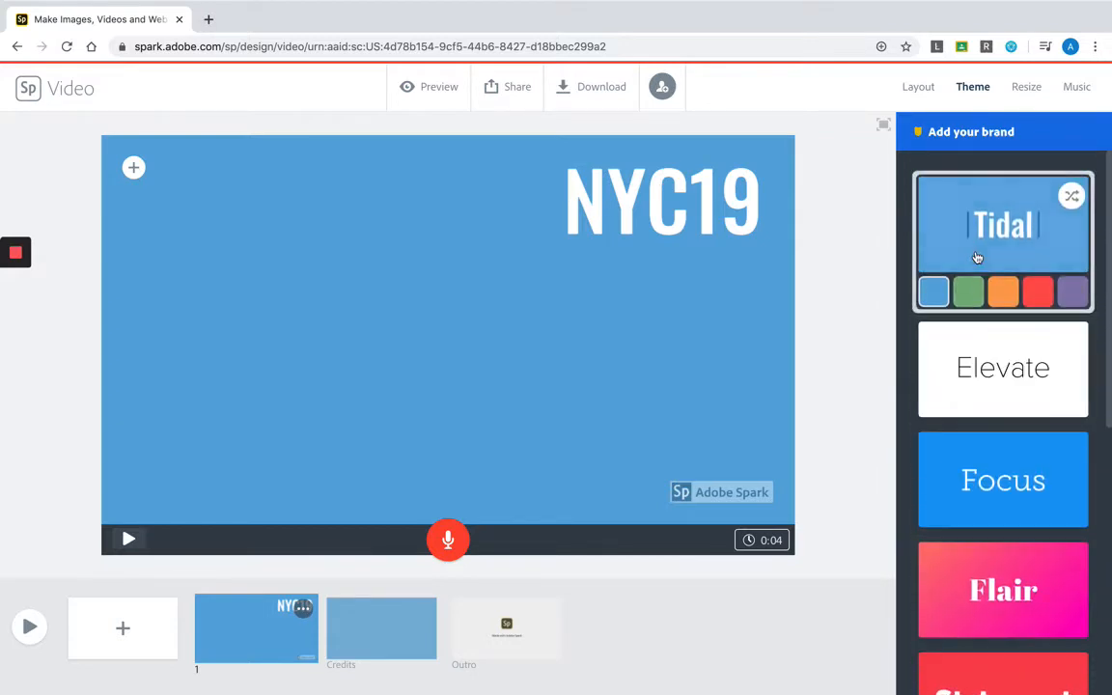
pyautogui.scroll(-2, 977, 258)
pyautogui.scroll(-3, 975, 262)
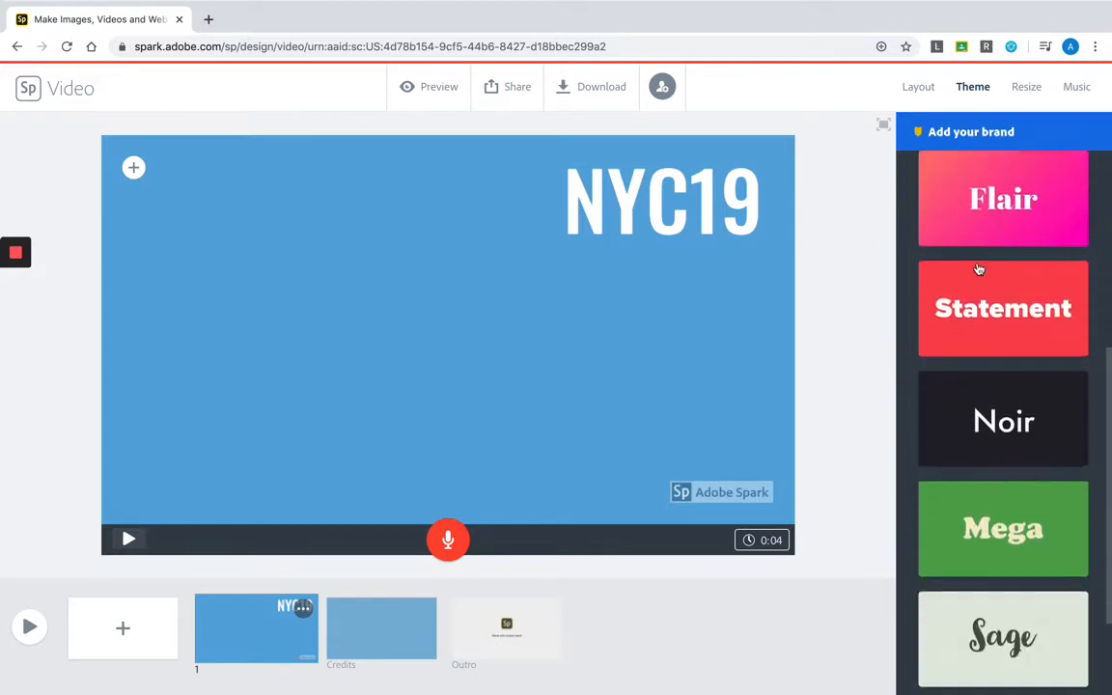
pyautogui.scroll(-2, 1001, 362)
pyautogui.scroll(6, 999, 318)
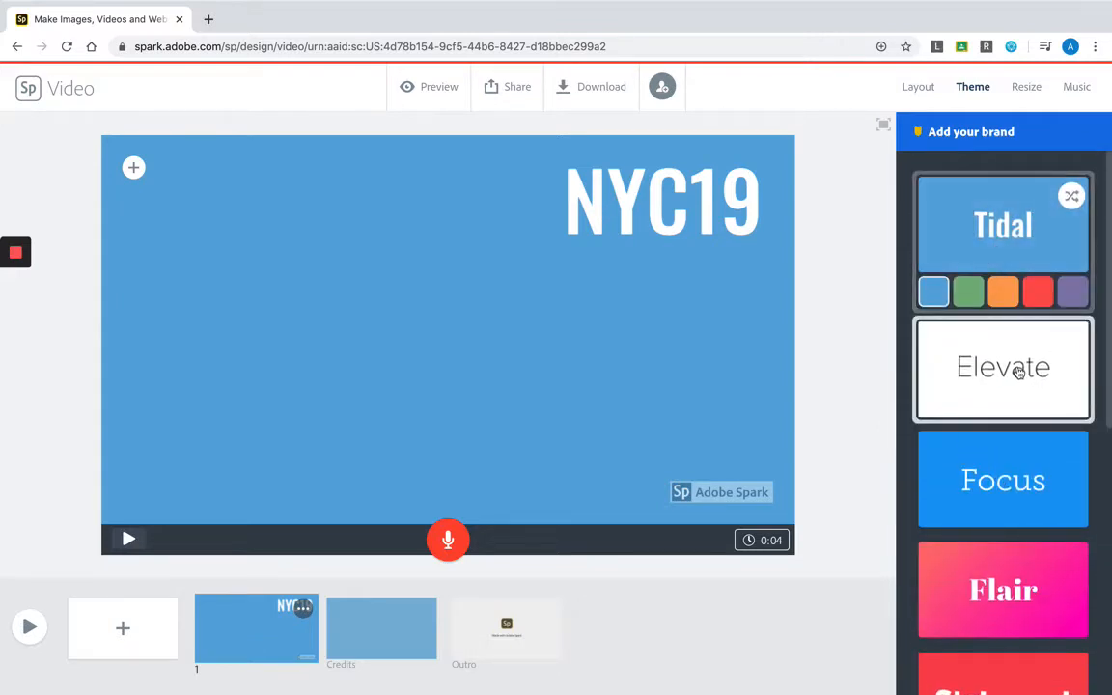
pyautogui.click(1018, 370)
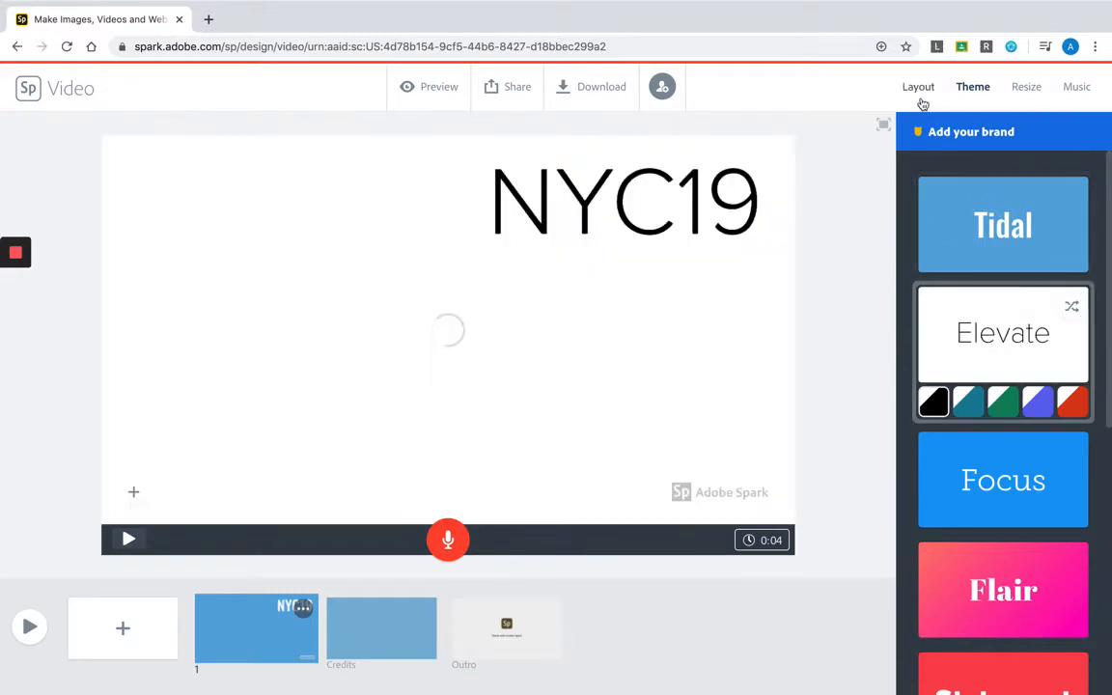
# - Upload Graduation.gif from the NYC19 Photos folder as the first slide's photo, behind the title text
pyautogui.click(920, 96)
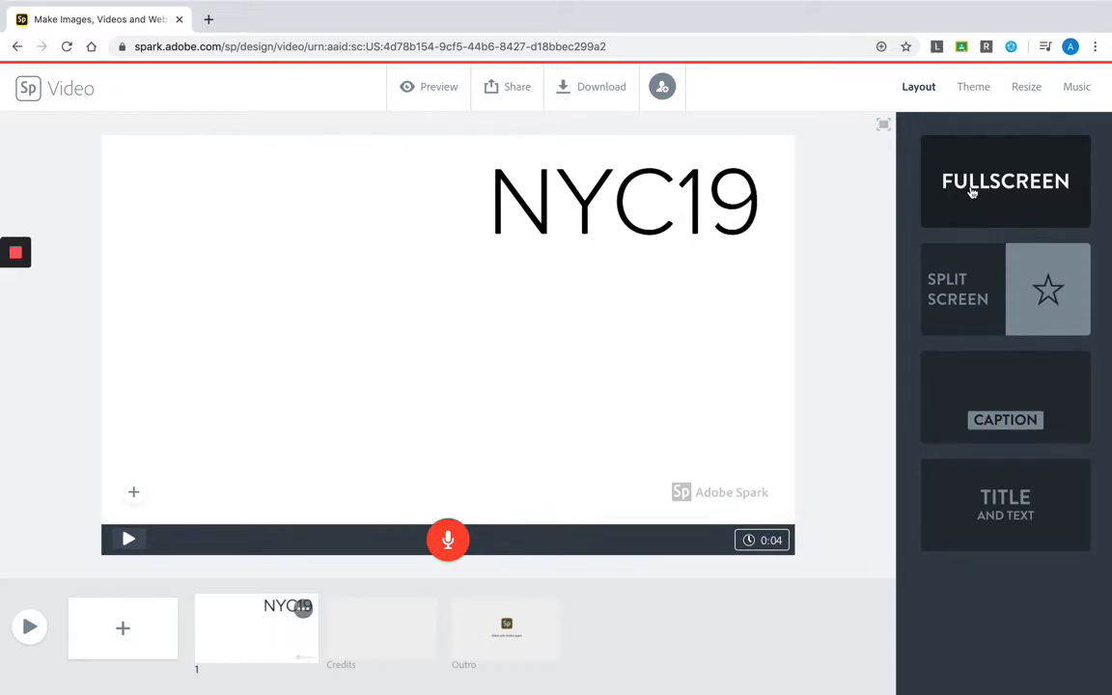
pyautogui.click(136, 493)
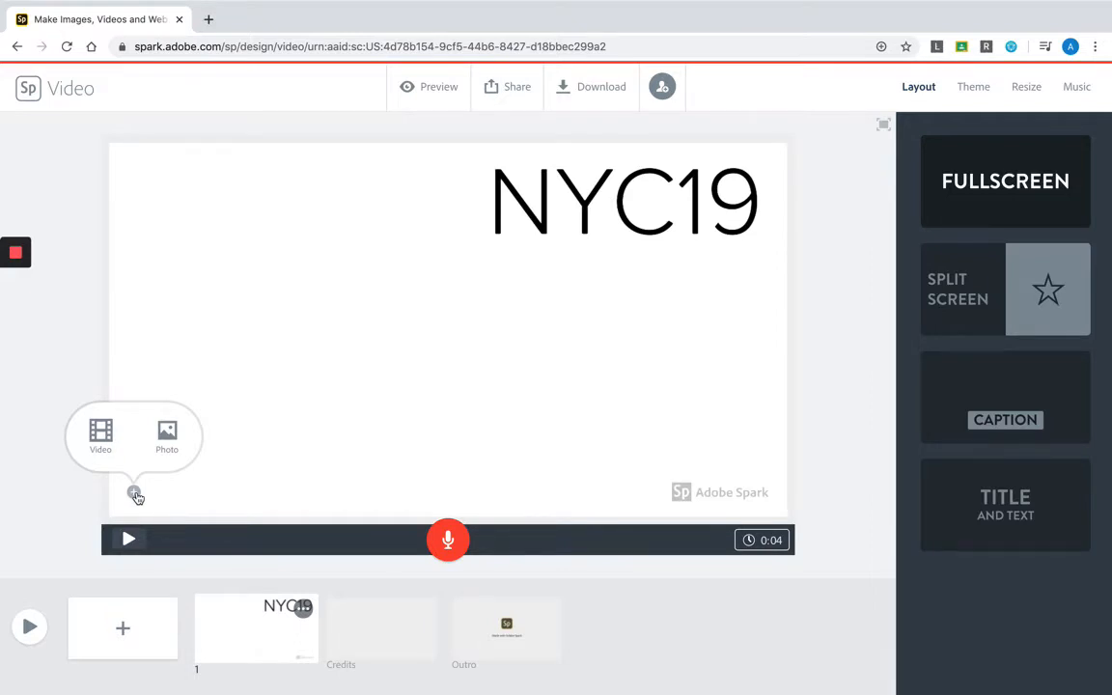
pyautogui.click(180, 436)
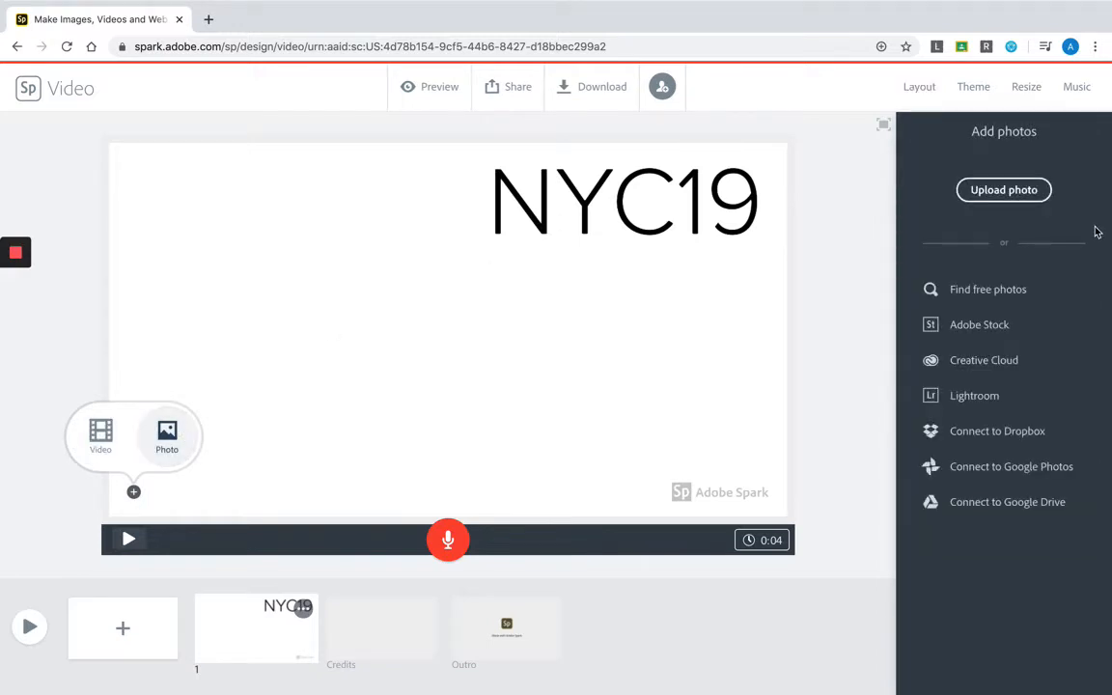
pyautogui.click(1024, 197)
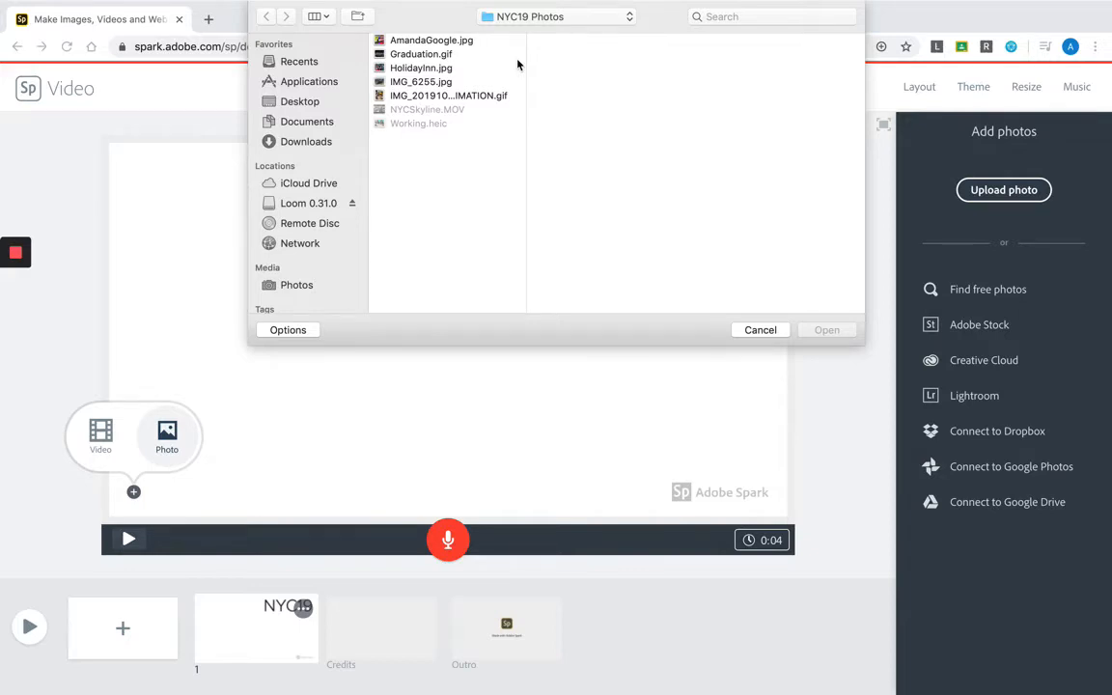
pyautogui.click(404, 54)
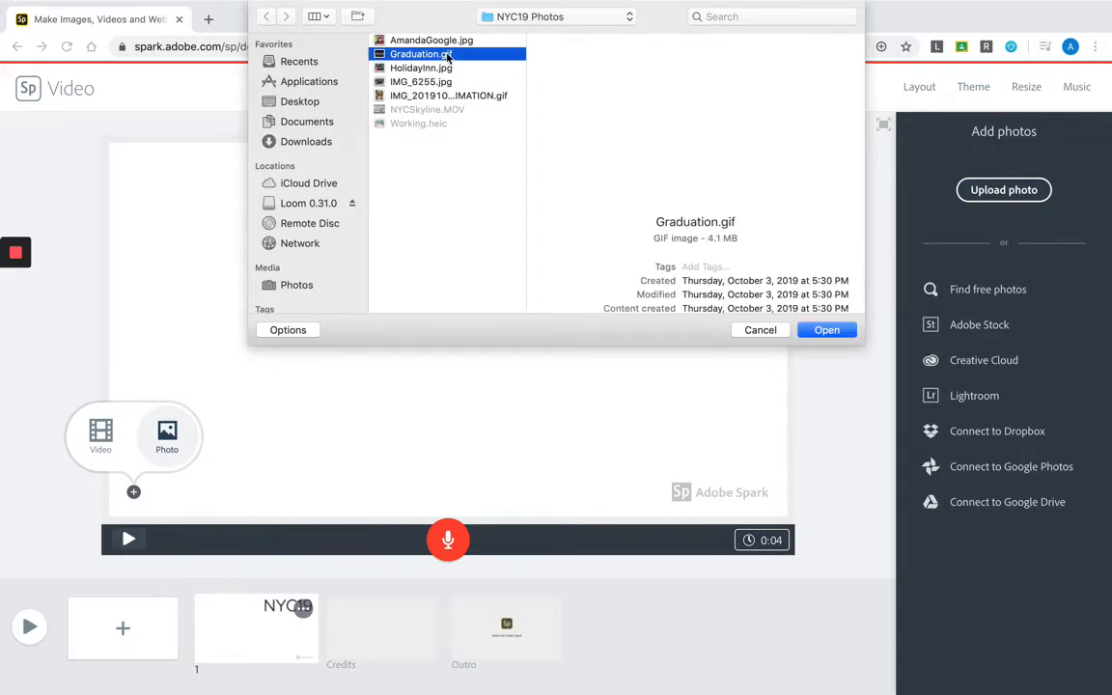
pyautogui.click(825, 329)
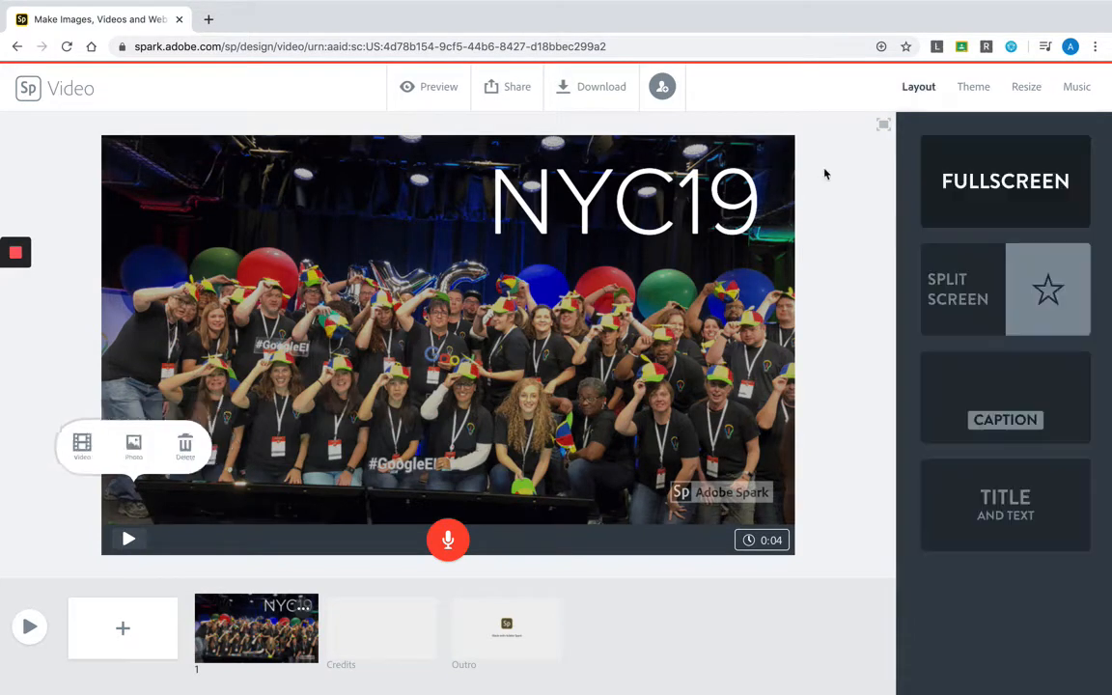
# - Adjust the position of the group photo within the first slide's frame
pyautogui.click(777, 156)
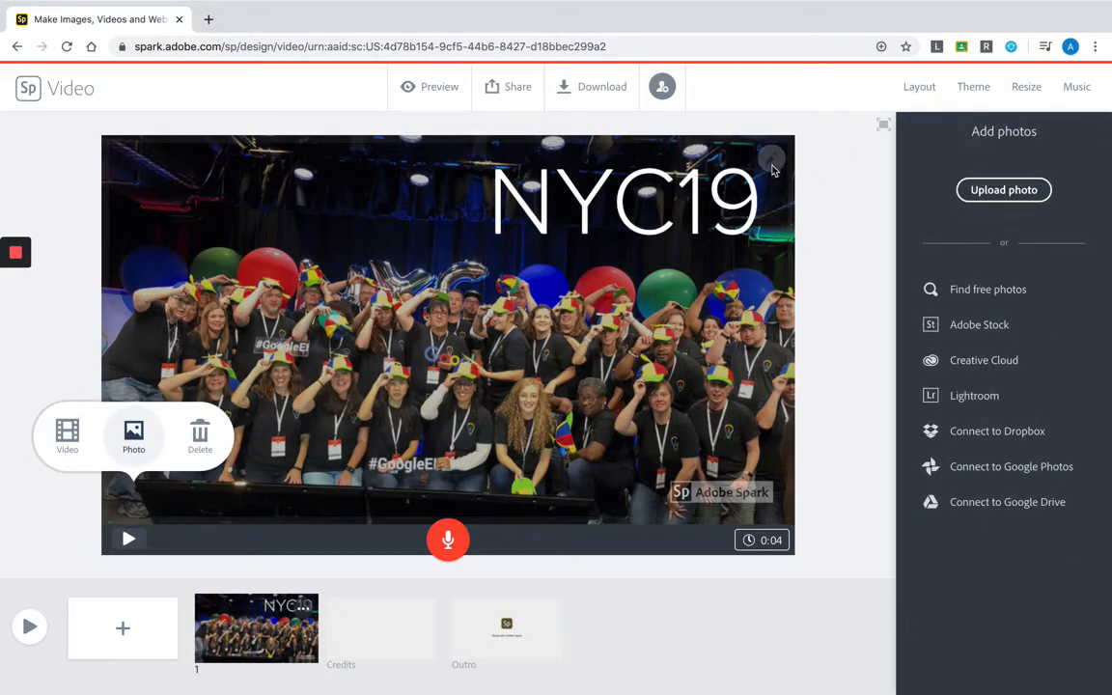
pyautogui.click(752, 382)
pyautogui.moveTo(752, 385); pyautogui.dragTo(741, 363)
pyautogui.click(830, 377)
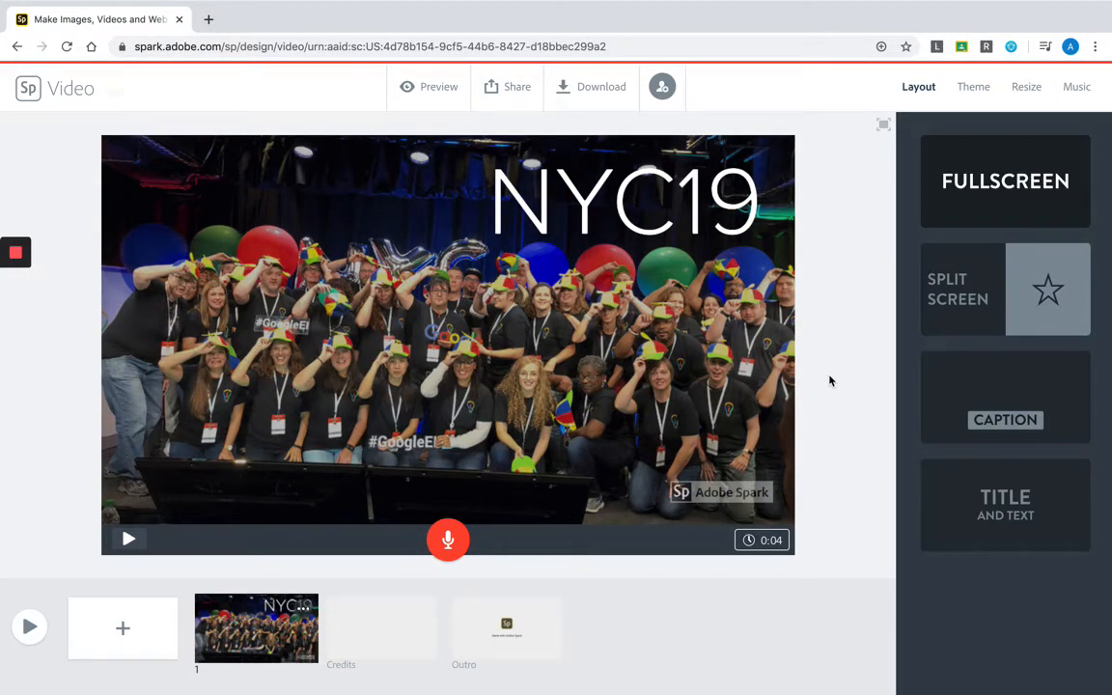
# - Play back the first slide and try out its duration slider
pyautogui.click(129, 541)
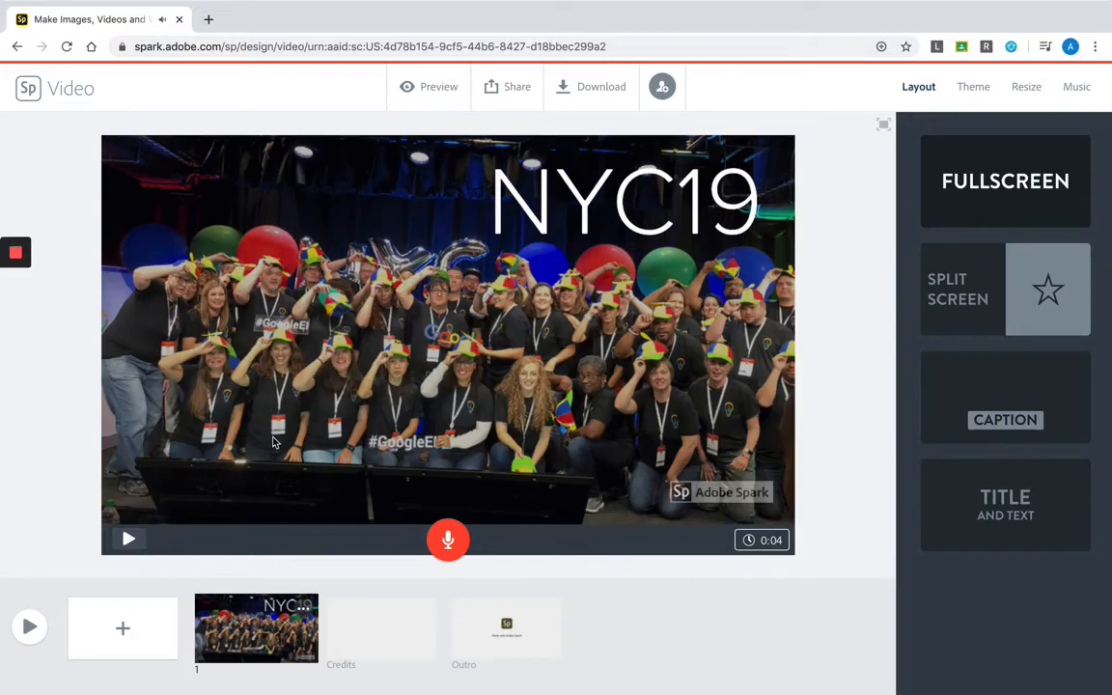
pyautogui.click(751, 542)
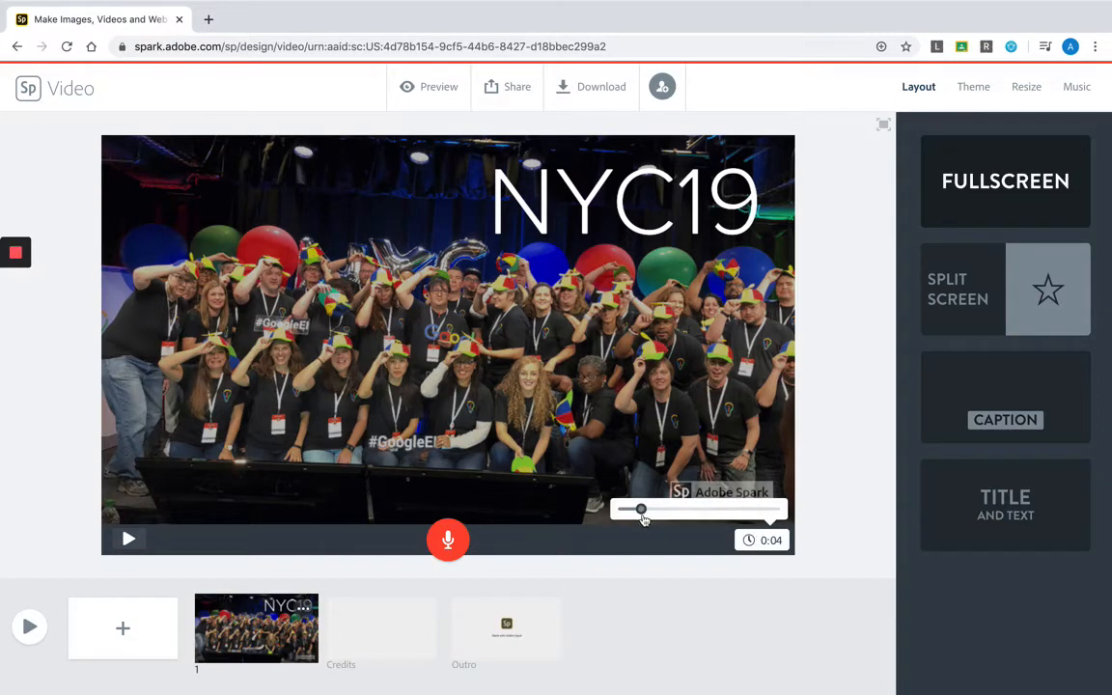
pyautogui.moveTo(641, 511)
pyautogui.mouseDown()
pyautogui.moveTo(653, 511)
pyautogui.moveTo(644, 512)
pyautogui.mouseUp()
pyautogui.click(814, 482)
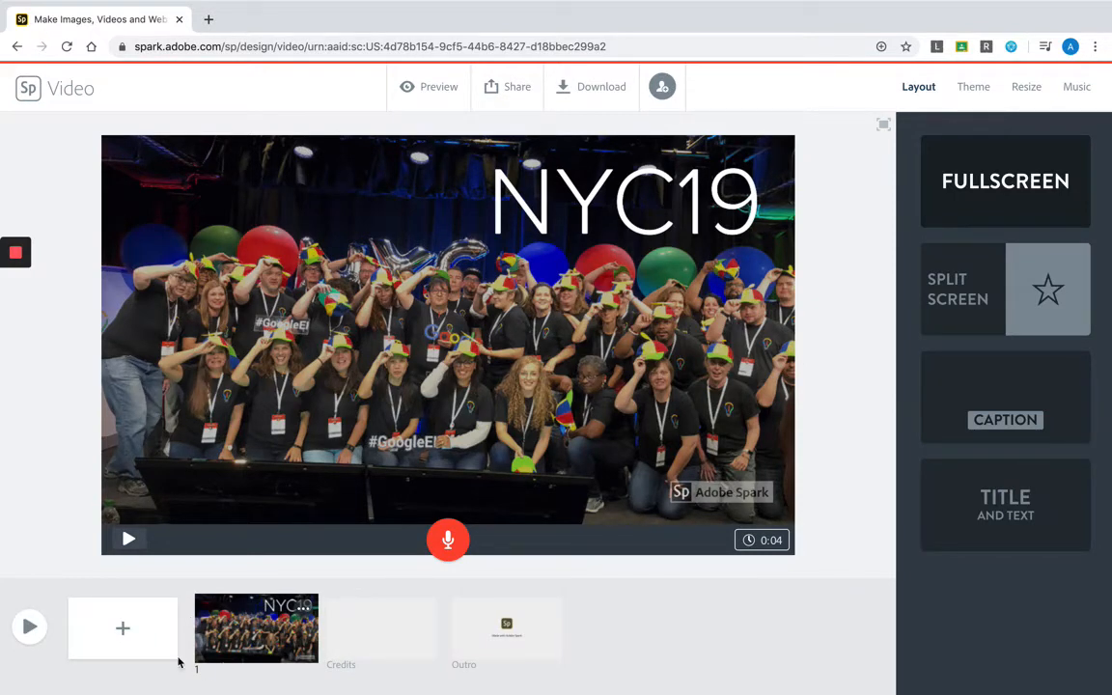
# - Add a second slide to the video and give it the split screen layout
pyautogui.click(113, 628)
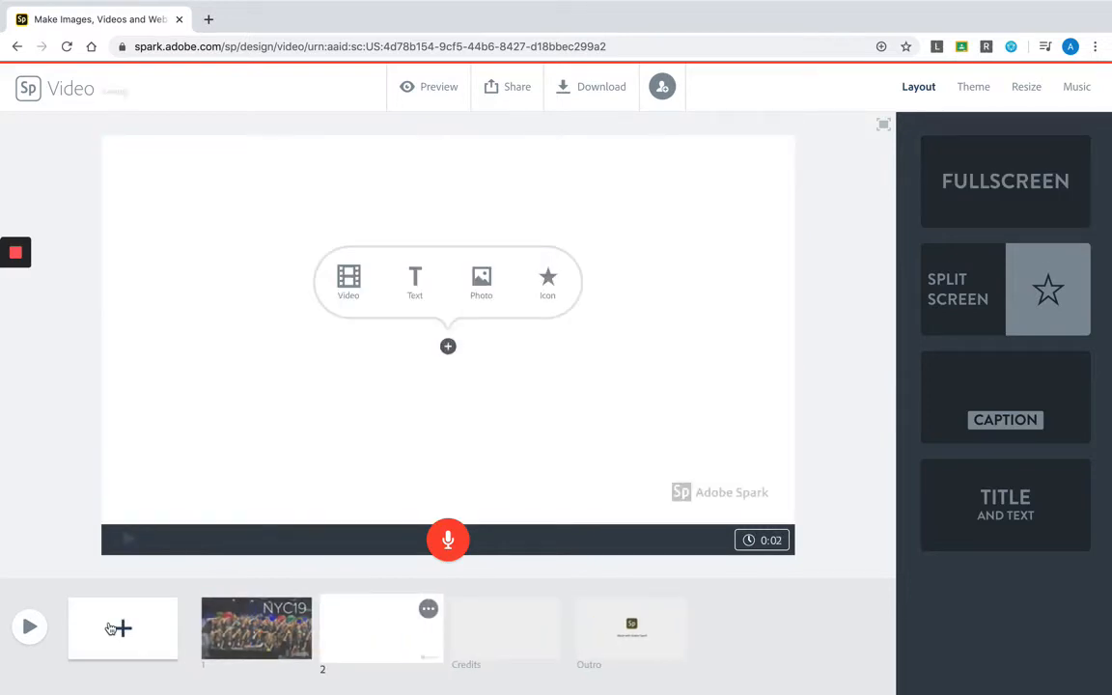
pyautogui.moveTo(364, 616); pyautogui.dragTo(420, 618)
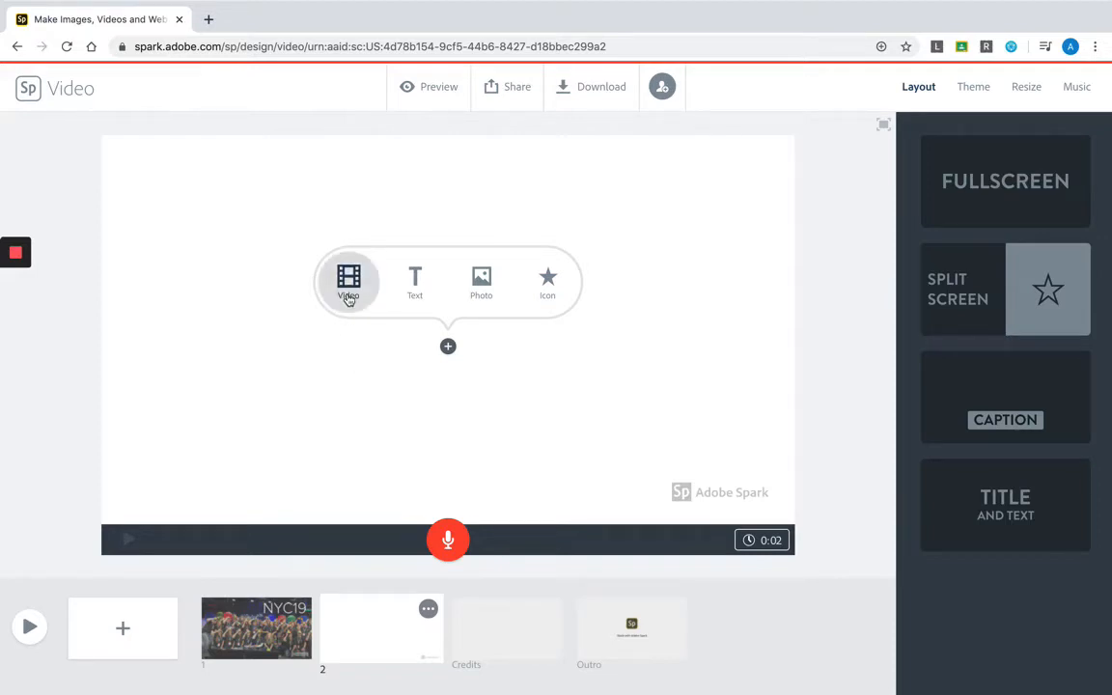
pyautogui.click(951, 290)
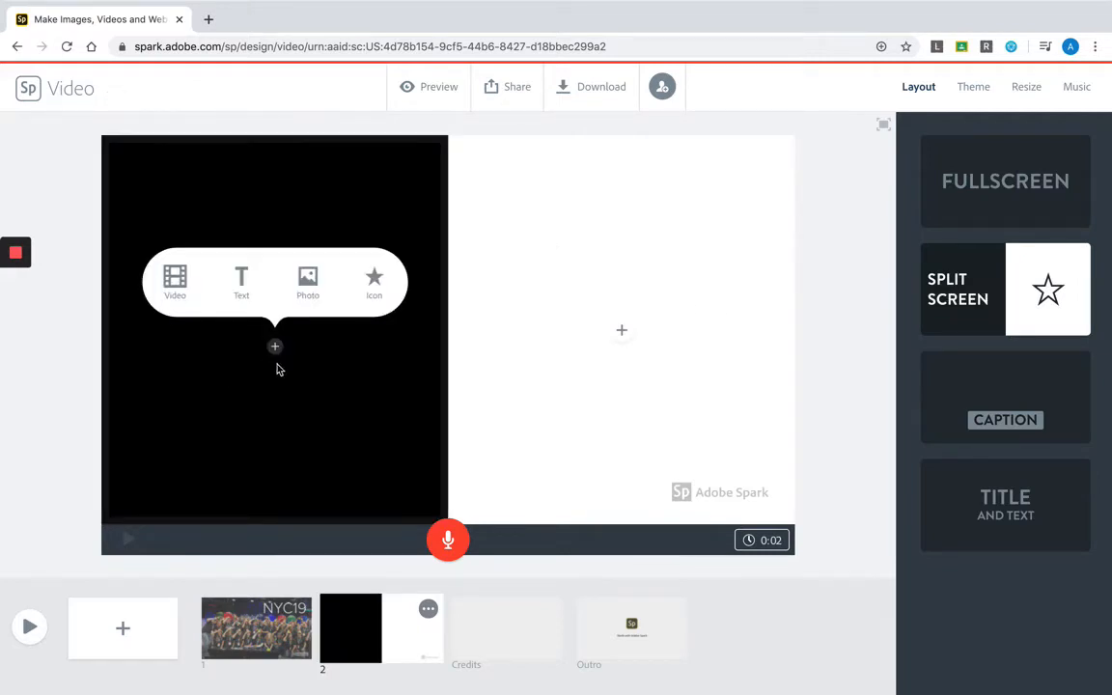
# - Upload HolidayInn.jpg from the NYC19 Photos folder as the photo in the second slide's left half
pyautogui.click(308, 289)
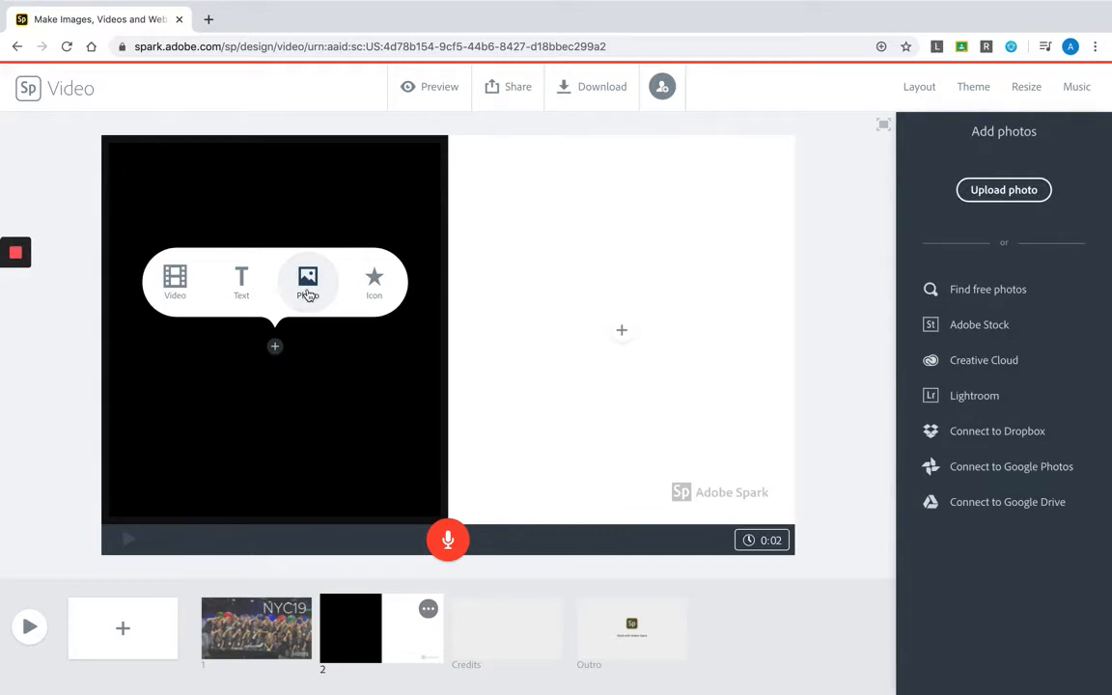
pyautogui.click(1025, 193)
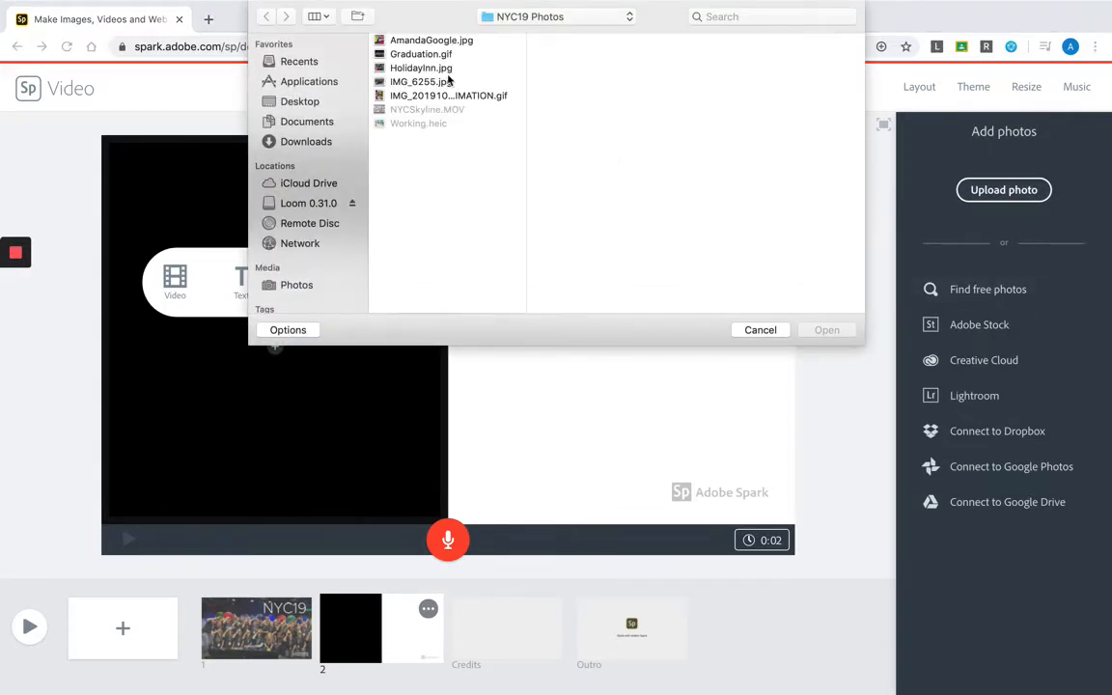
pyautogui.click(435, 58)
pyautogui.click(436, 81)
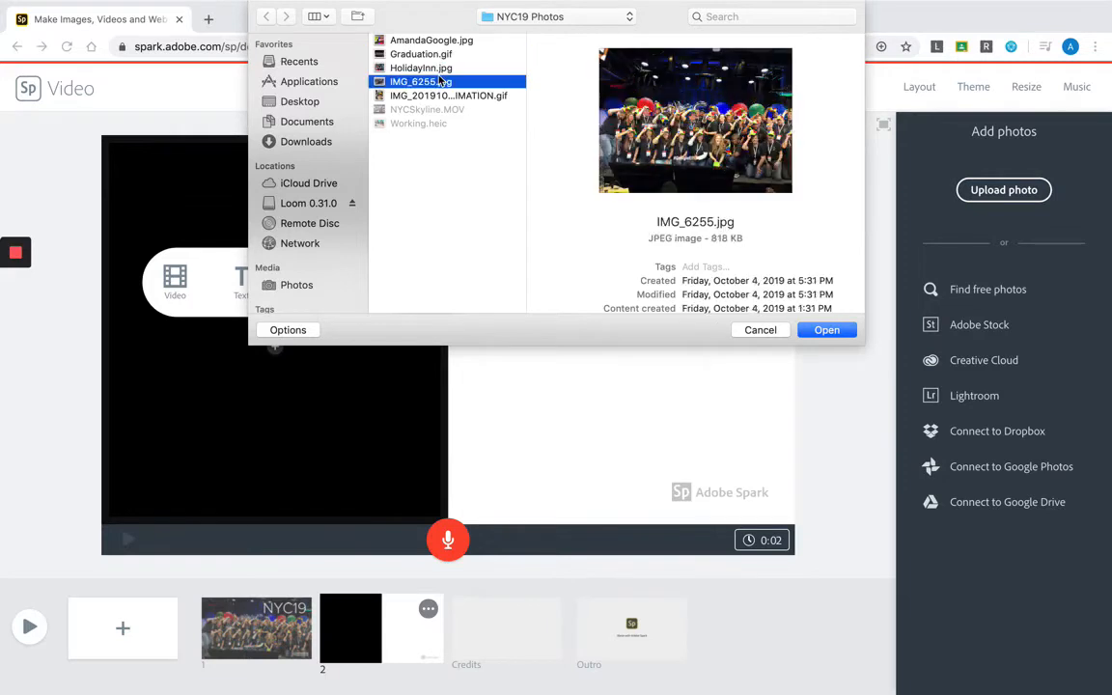
pyautogui.click(439, 69)
pyautogui.click(820, 328)
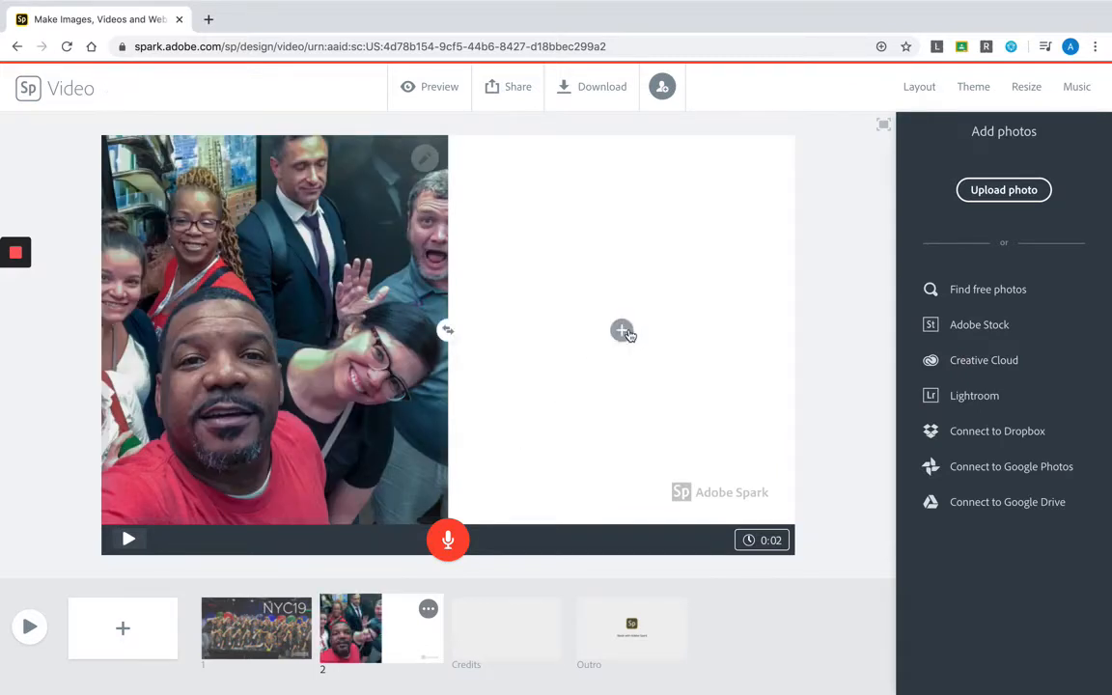
# - Upload IMG_6255.jpg from the NYC19 Photos folder as the photo in the second slide's right half
pyautogui.click(623, 331)
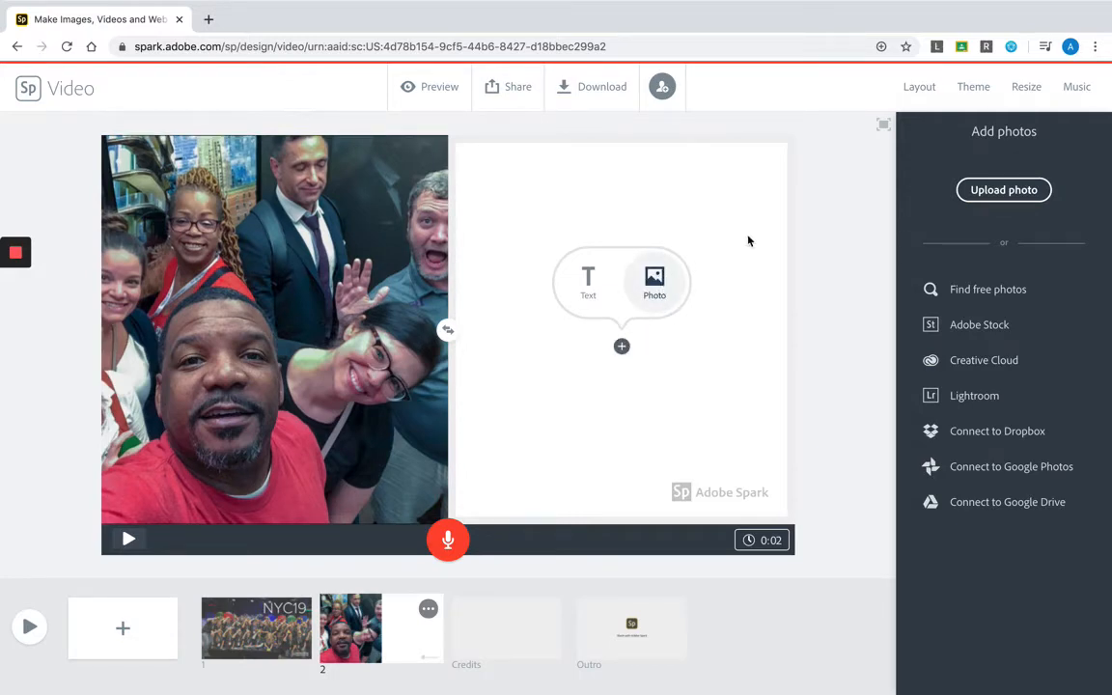
pyautogui.click(981, 195)
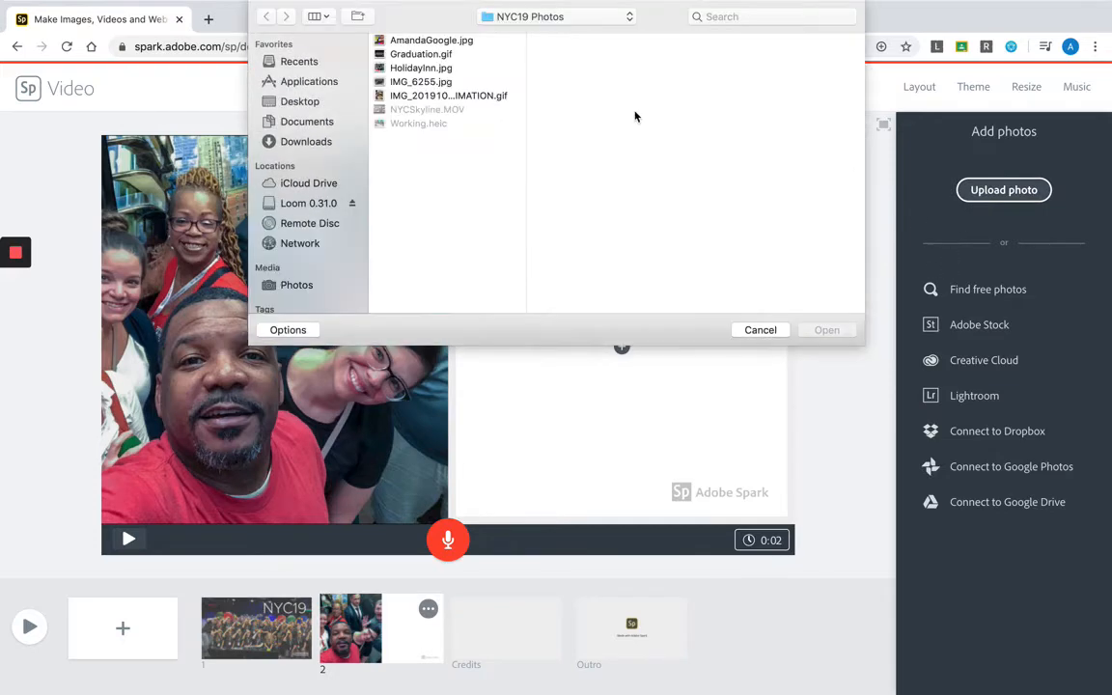
pyautogui.click(447, 83)
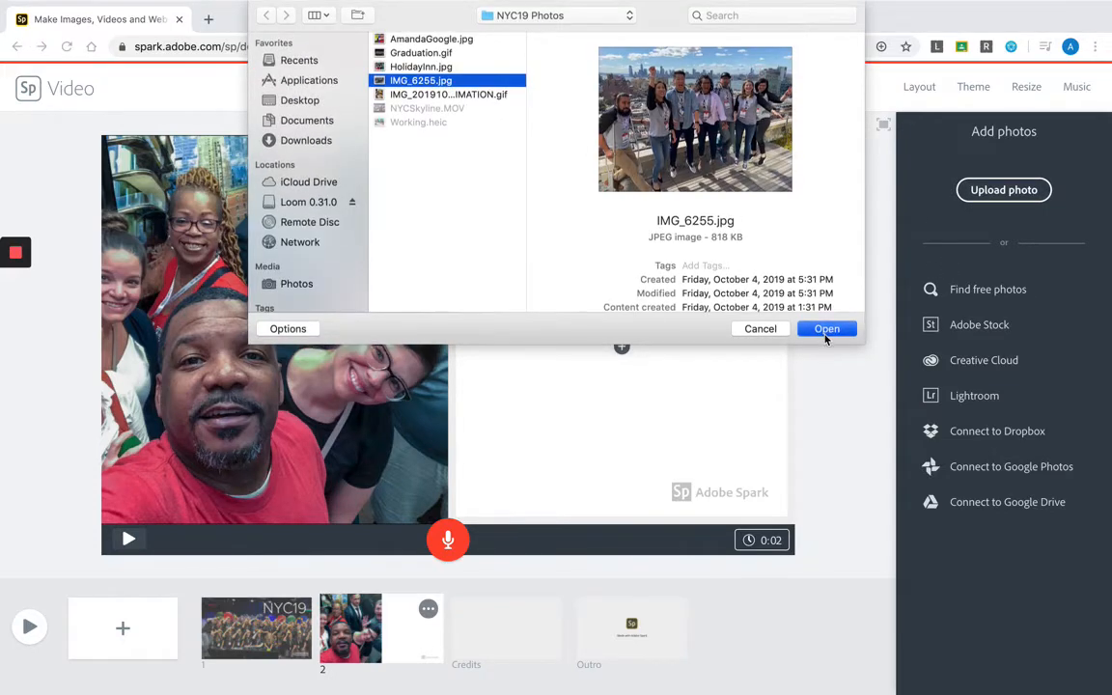
pyautogui.click(826, 331)
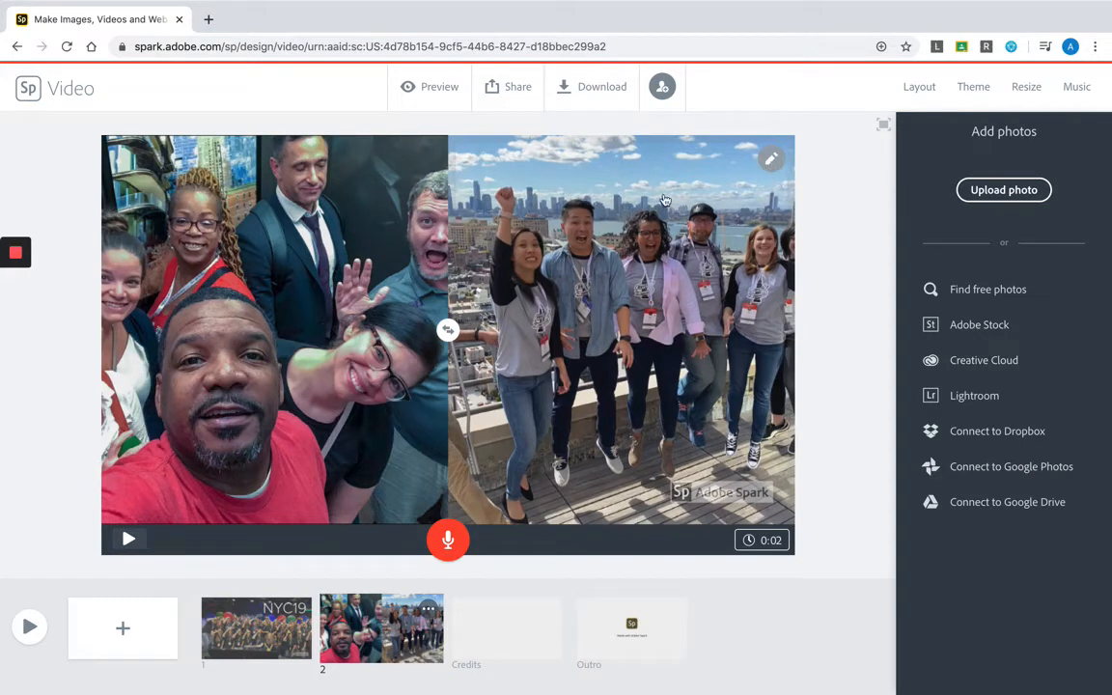
# - Reposition the rooftop group photo within the right half so that the whole group fits in the frame
pyautogui.click(627, 236)
pyautogui.click(768, 164)
pyautogui.click(772, 186)
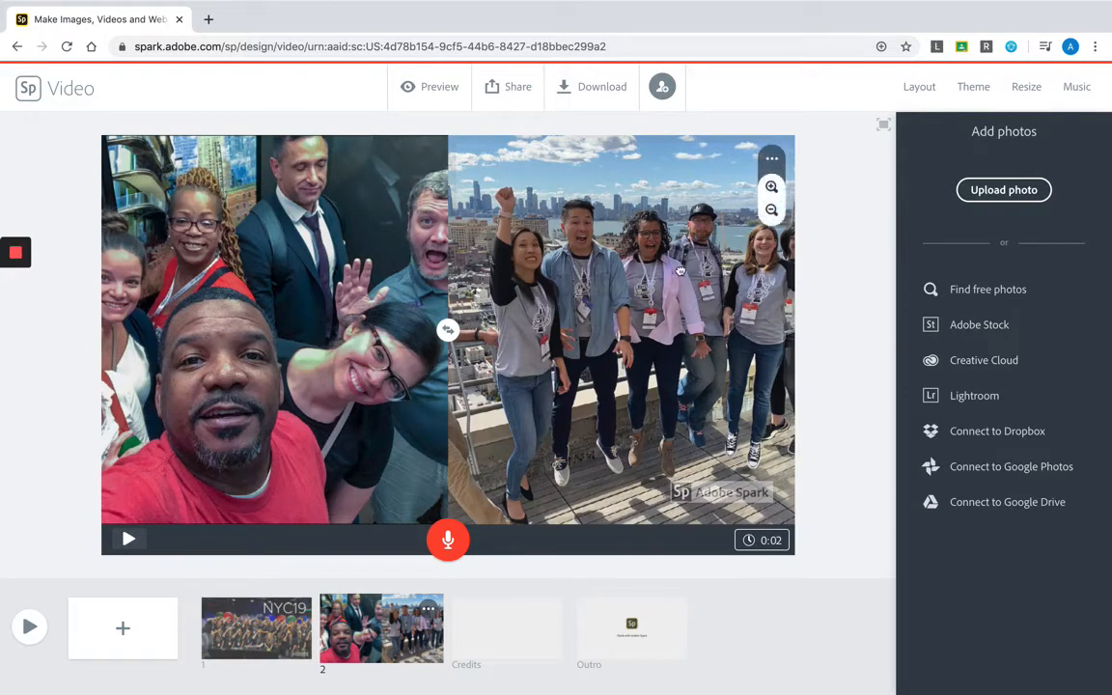
pyautogui.click(877, 282)
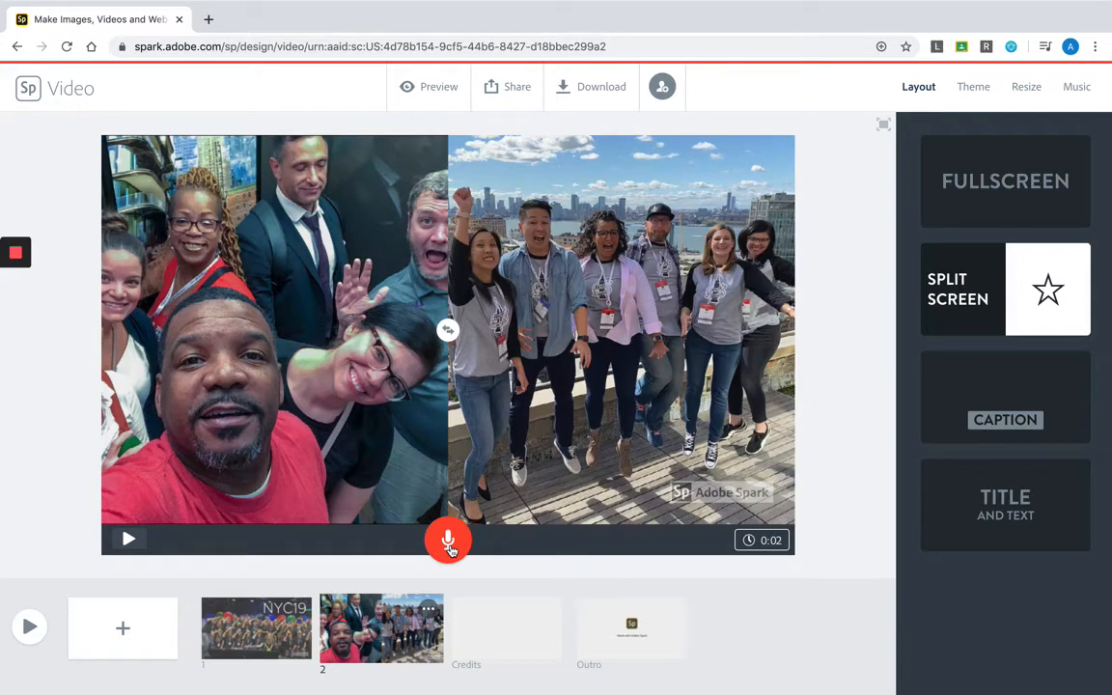
# - Record a voice narration of about 6 seconds for the second slide and play it back
pyautogui.click(448, 542)
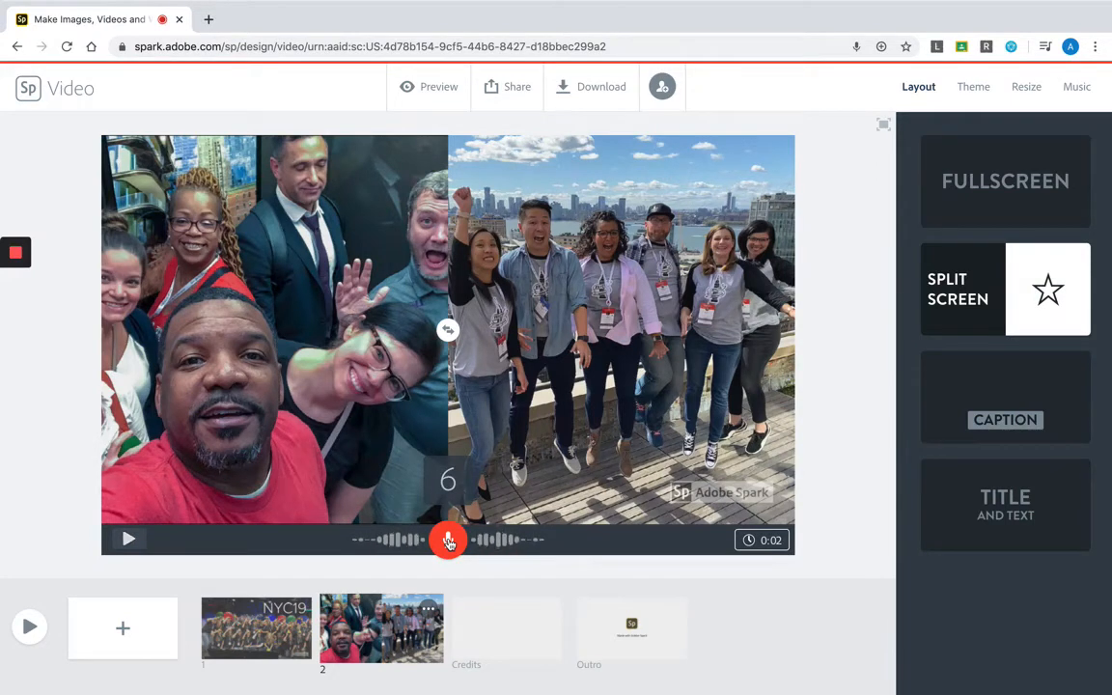
pyautogui.click(449, 543)
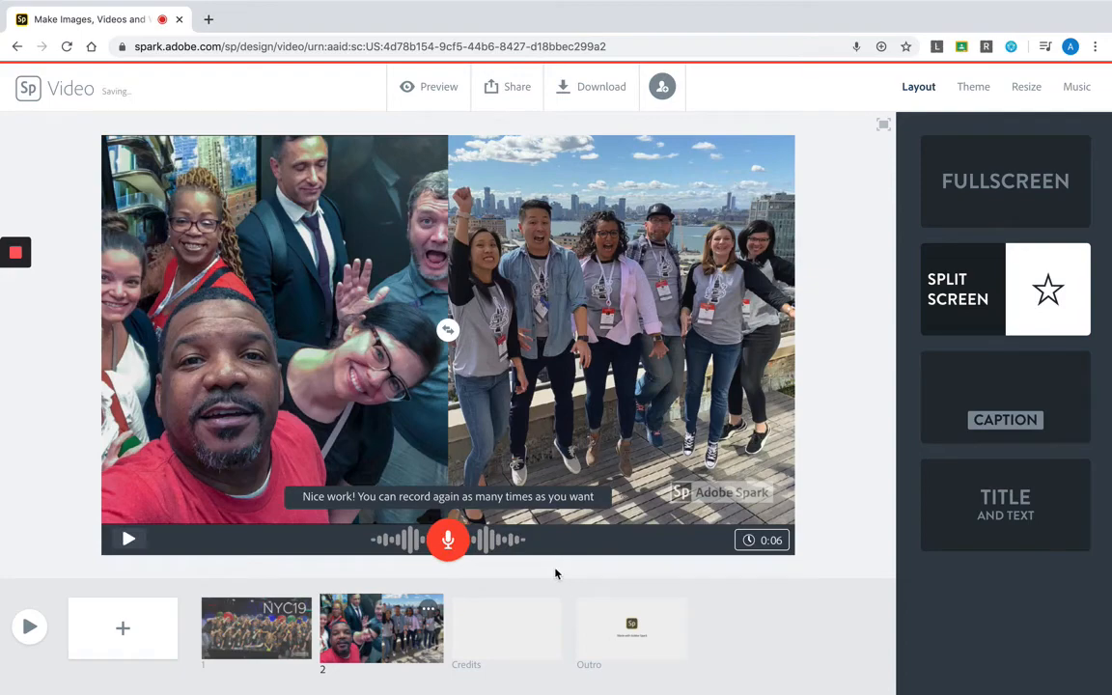
pyautogui.click(131, 540)
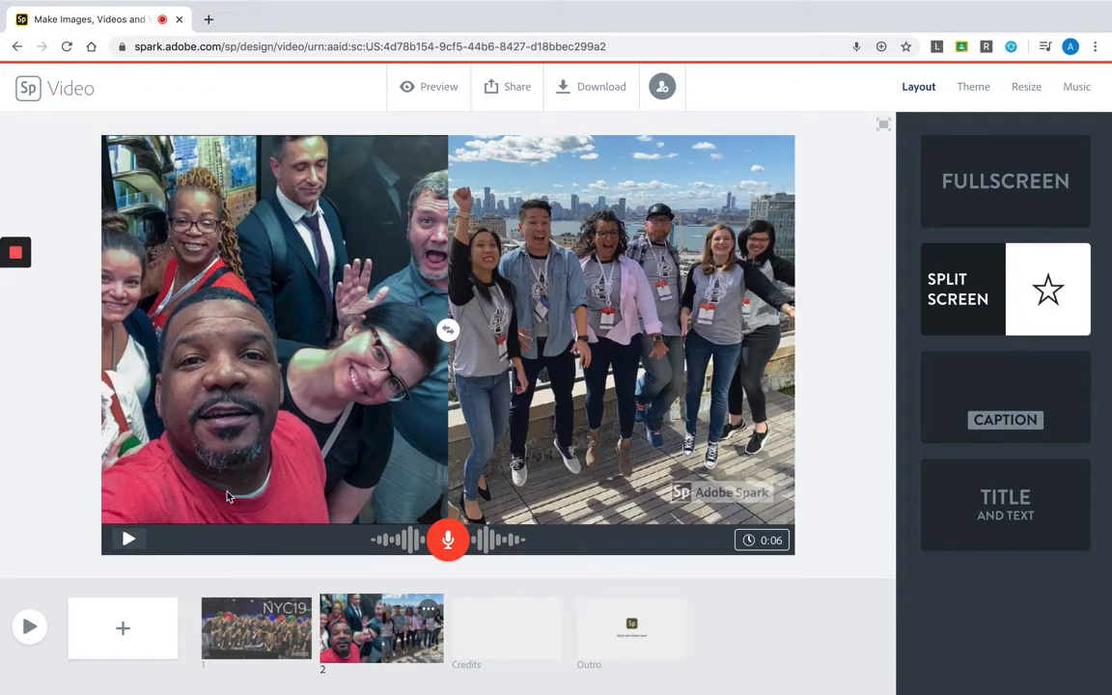
# - Add a third slide after the second one and upload NYCSkyline.MOV from the NYC19 Photos folder as its video
pyautogui.click(468, 643)
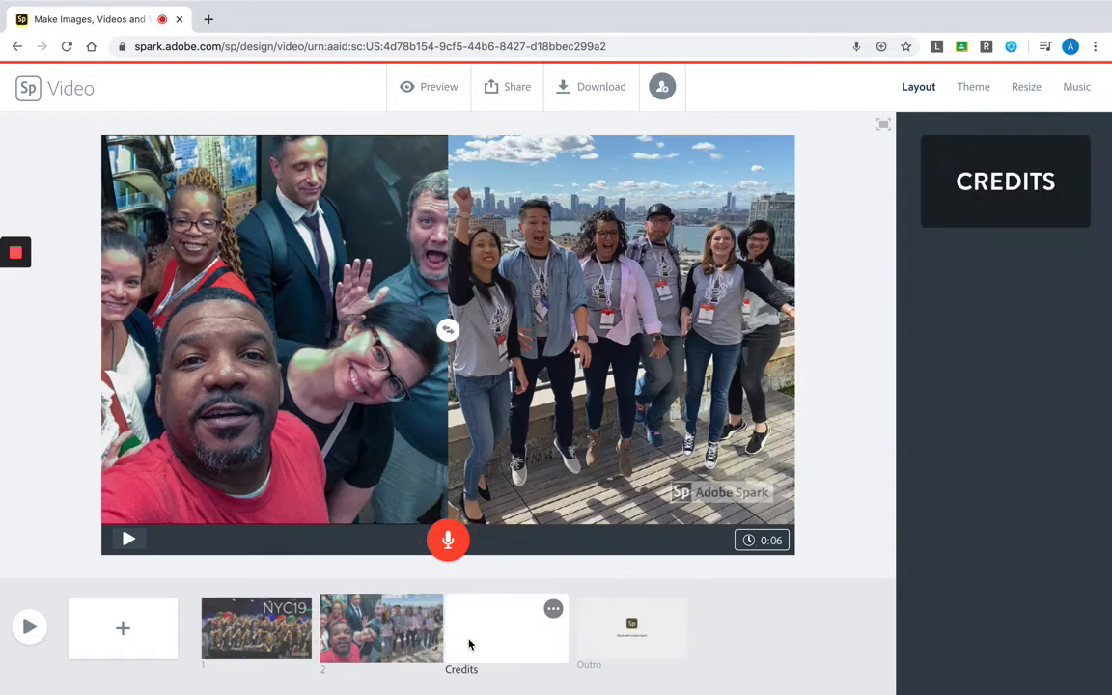
pyautogui.click(415, 625)
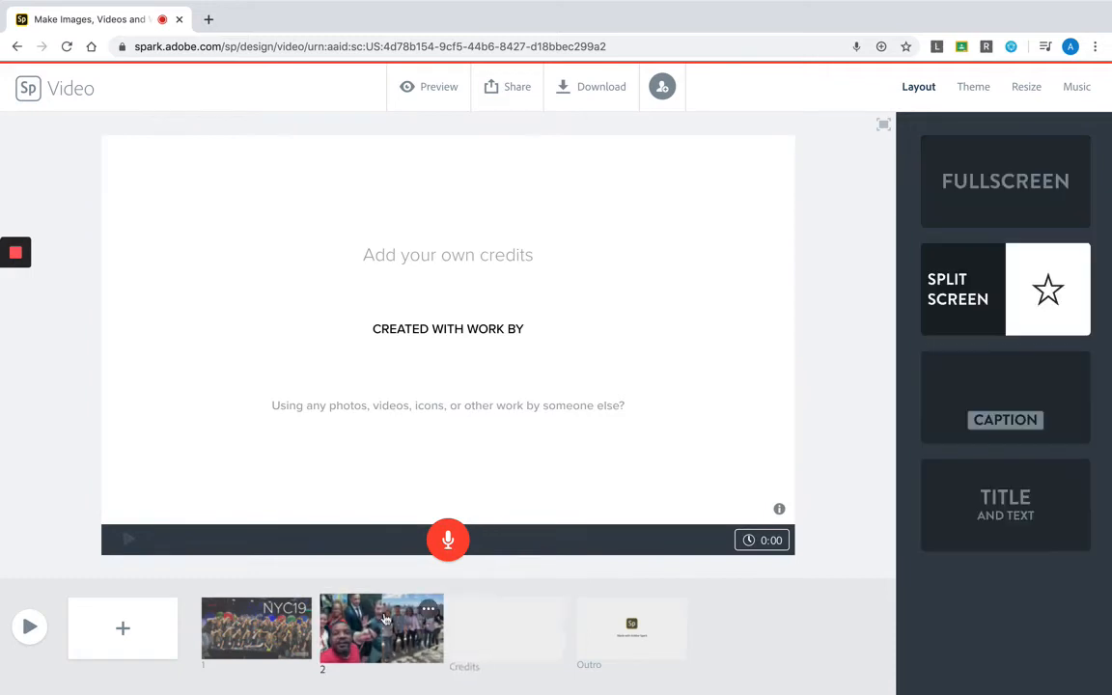
pyautogui.click(120, 623)
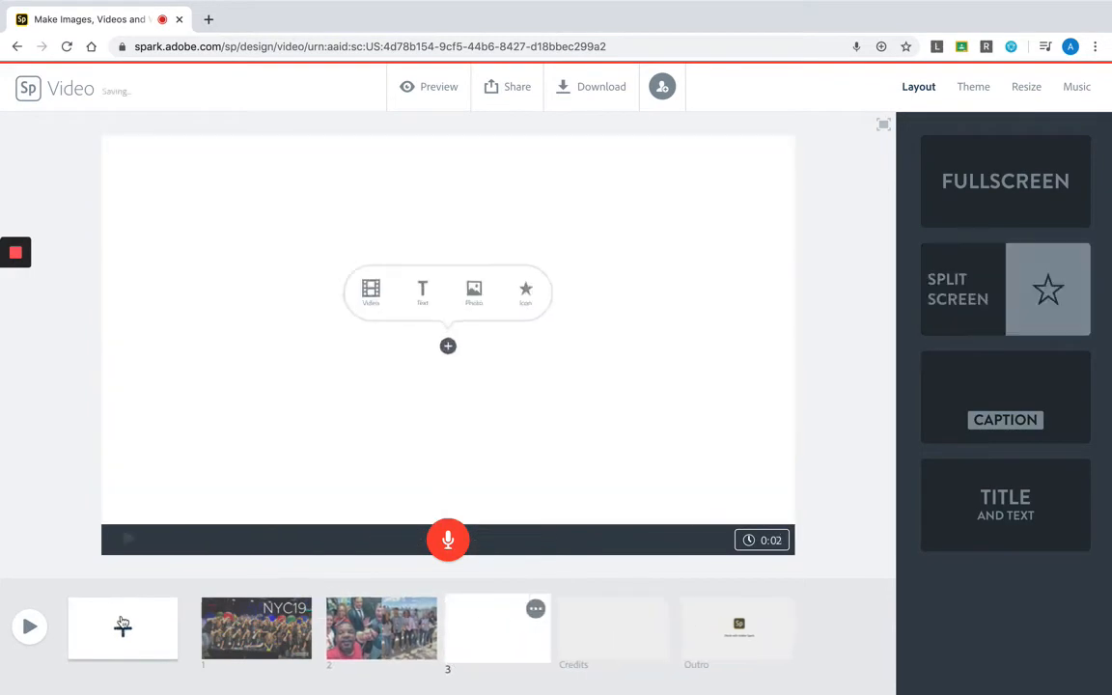
pyautogui.click(349, 284)
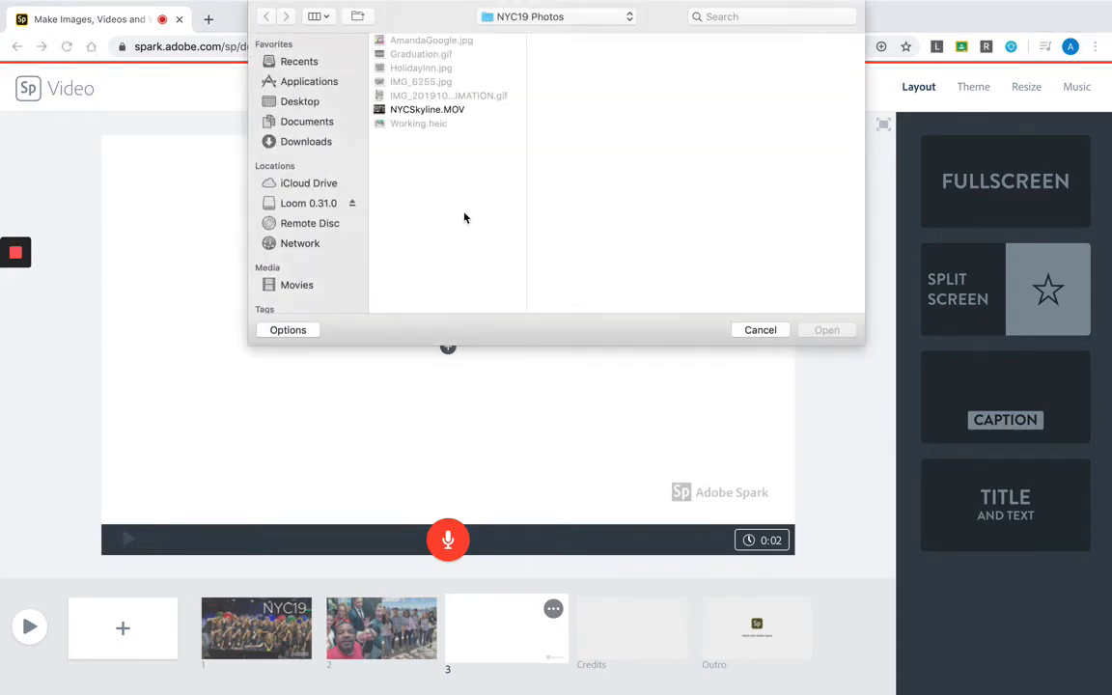
pyautogui.click(447, 110)
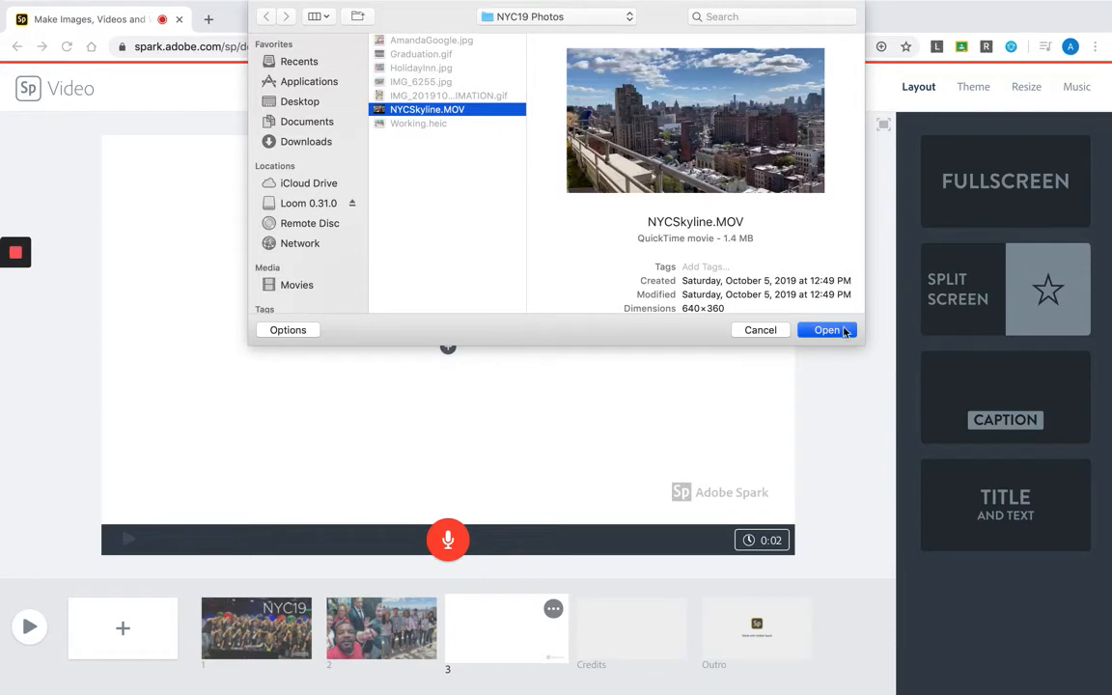
pyautogui.click(826, 330)
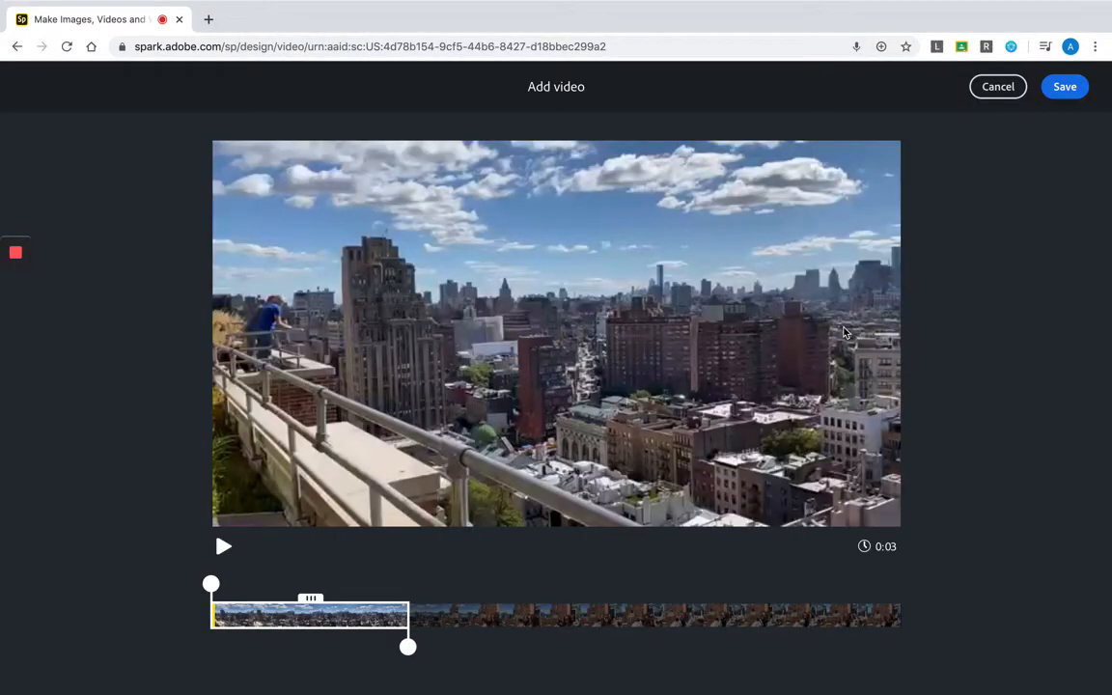
# - Trim the skyline clip to a section of about 2 seconds, save it to the third slide and play it
pyautogui.moveTo(341, 608); pyautogui.dragTo(417, 587)
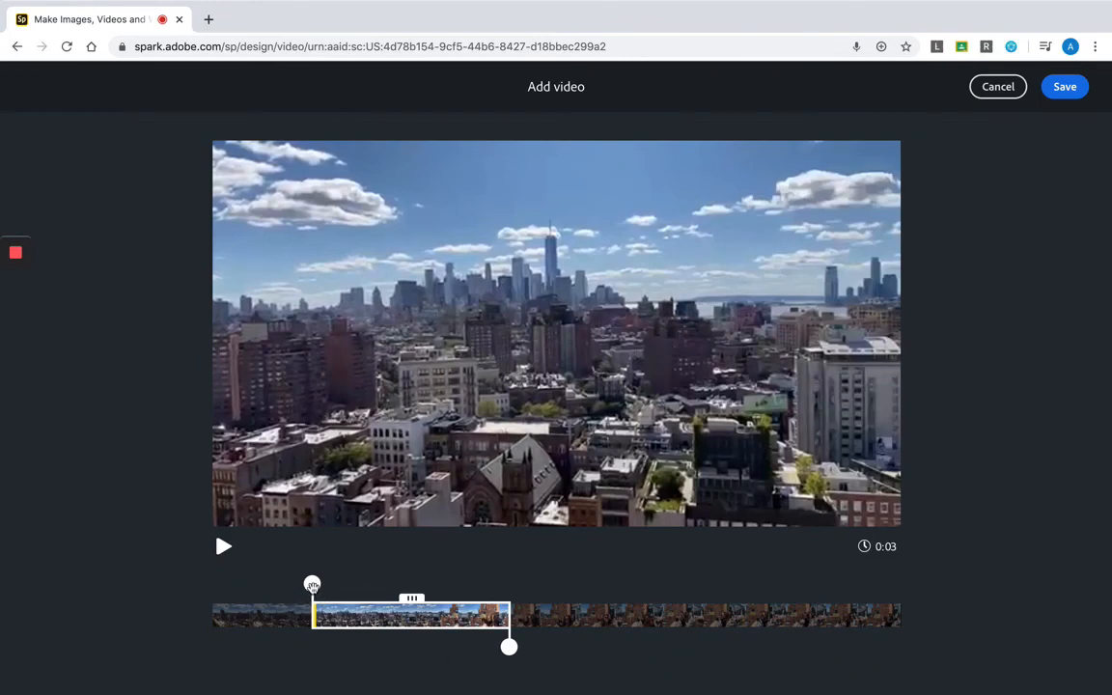
pyautogui.moveTo(312, 585); pyautogui.dragTo(323, 584)
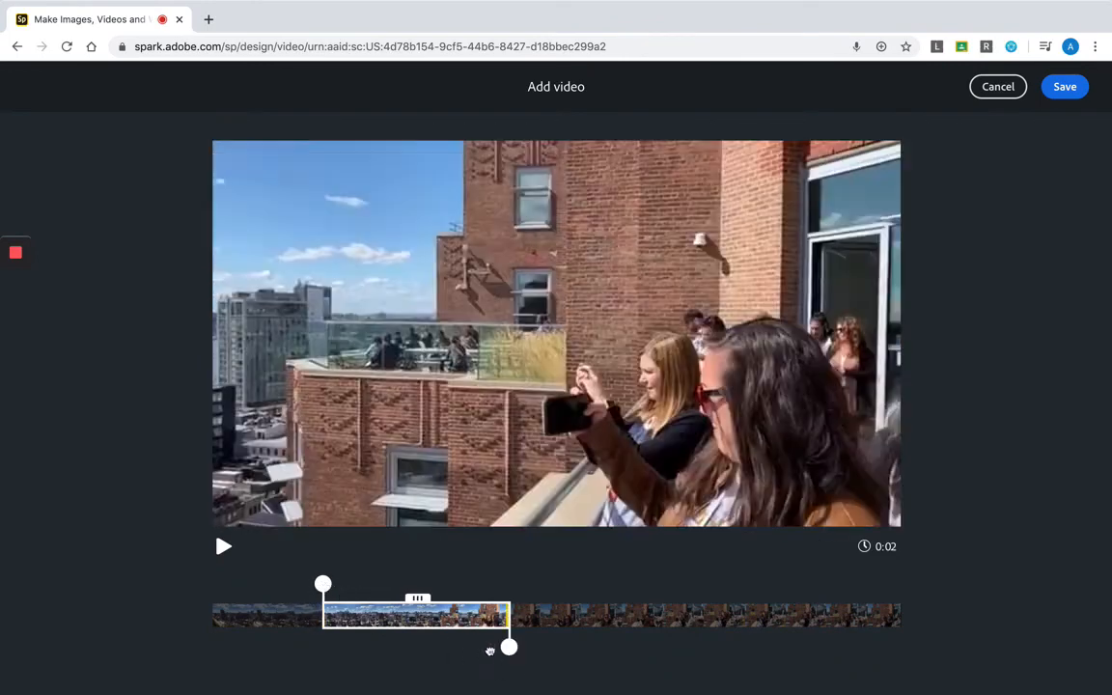
pyautogui.moveTo(509, 647); pyautogui.dragTo(469, 647)
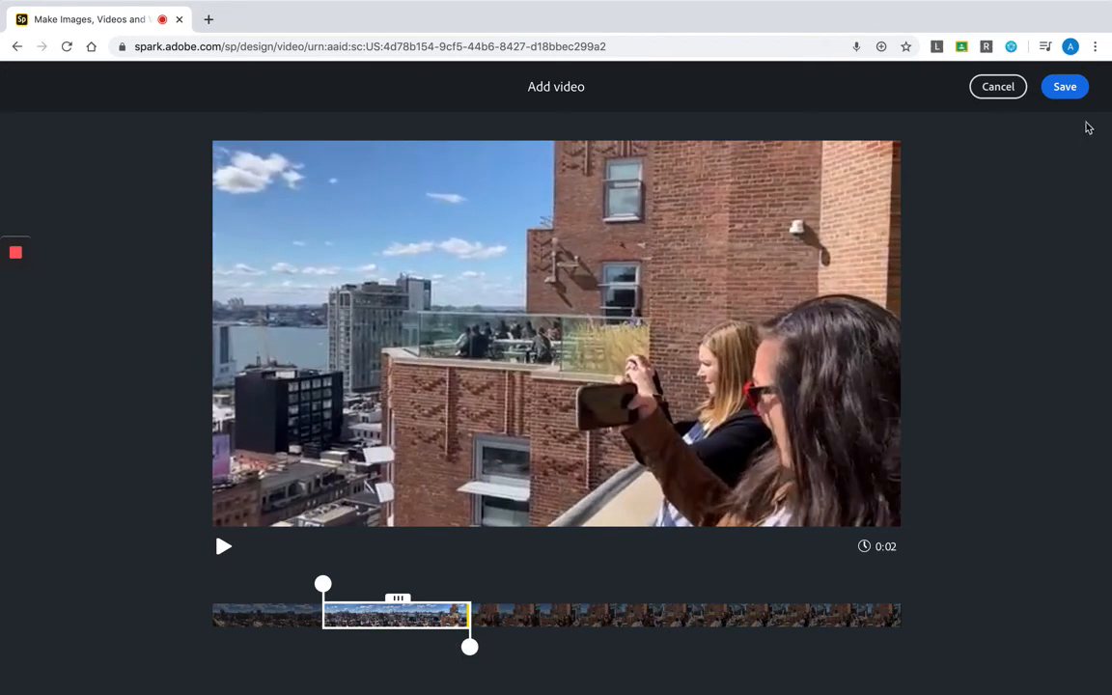
pyautogui.click(1071, 92)
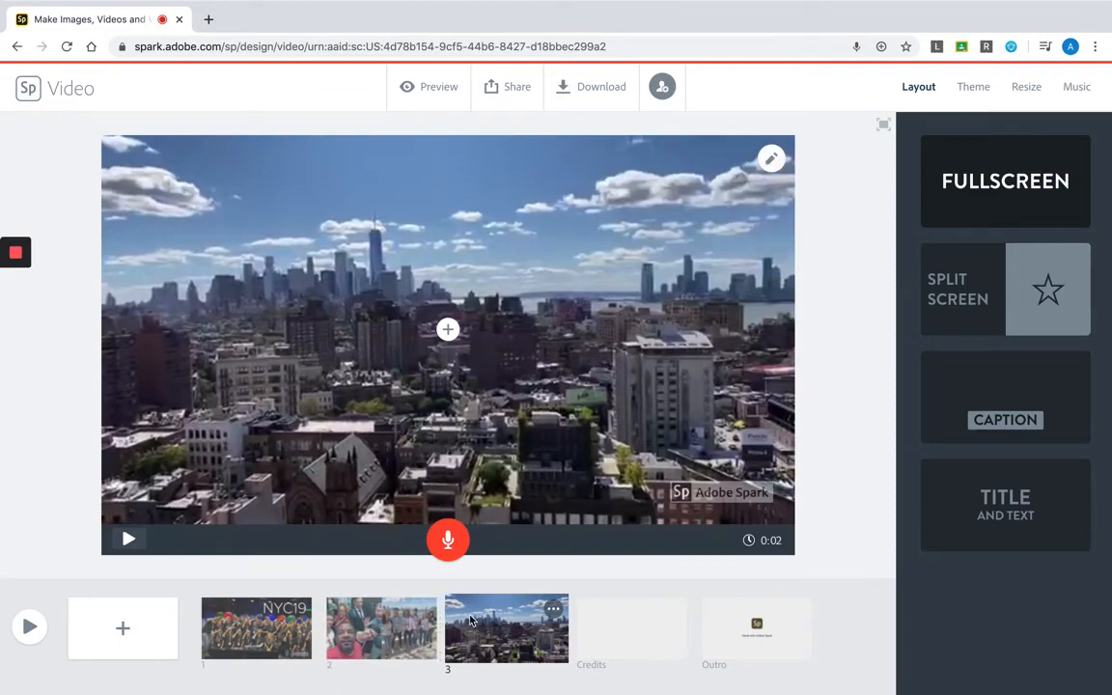
pyautogui.click(140, 544)
# - Overlay the text "NYC Skyline at Google's Office" on the third slide's skyline video
pyautogui.click(447, 333)
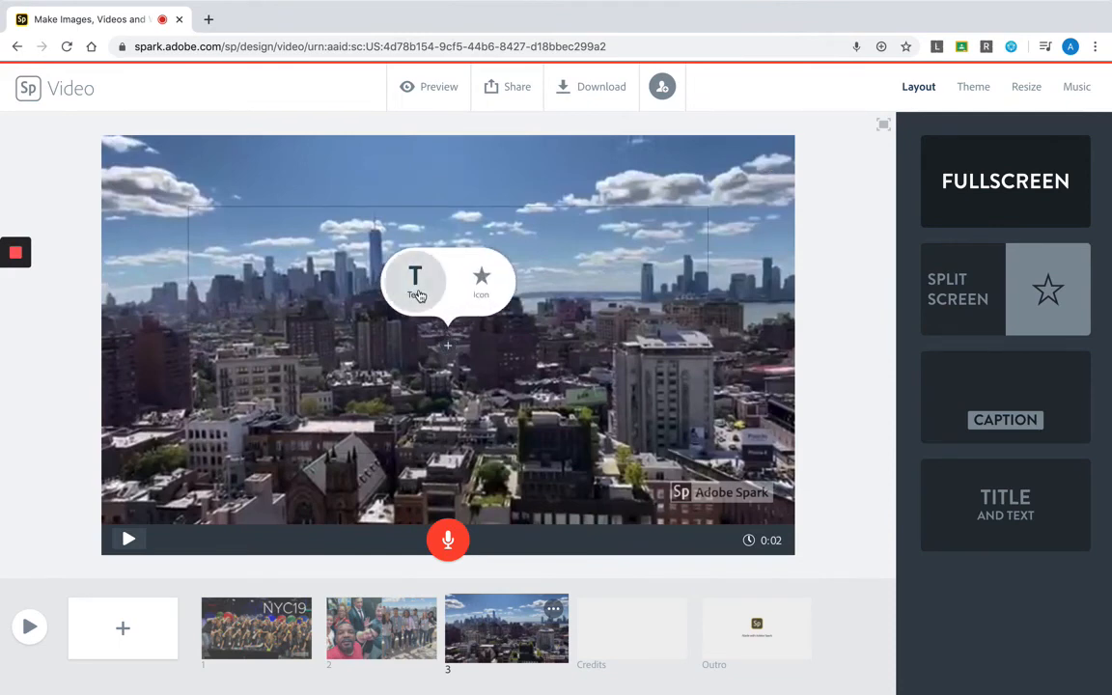
pyautogui.click(418, 295)
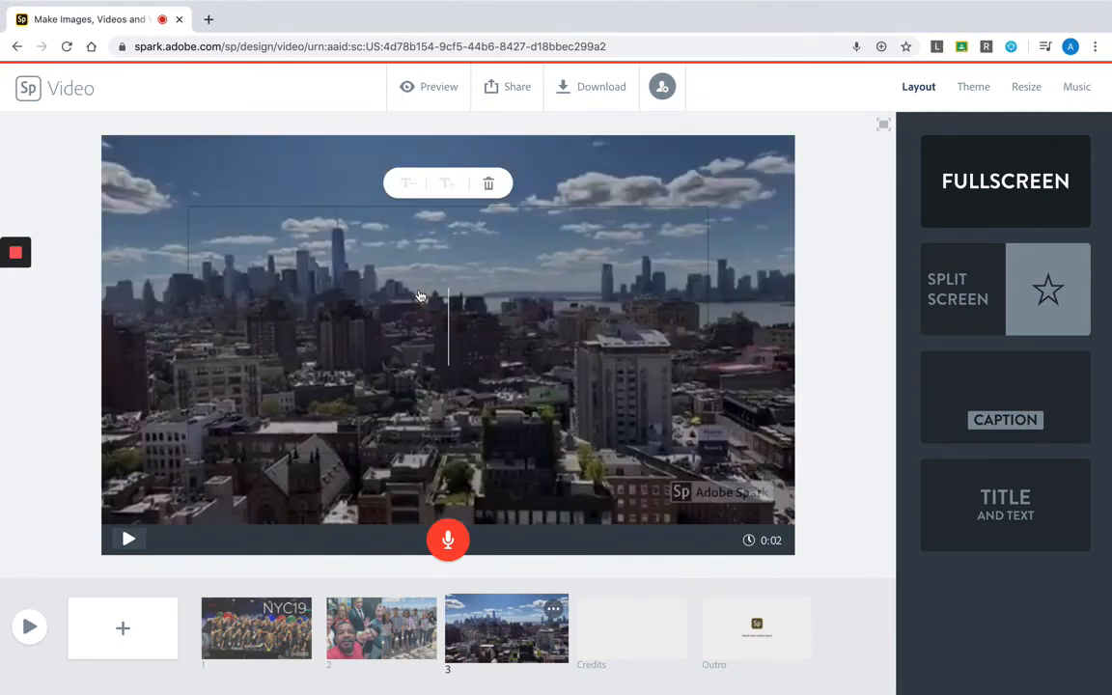
pyautogui.write('NYC ')
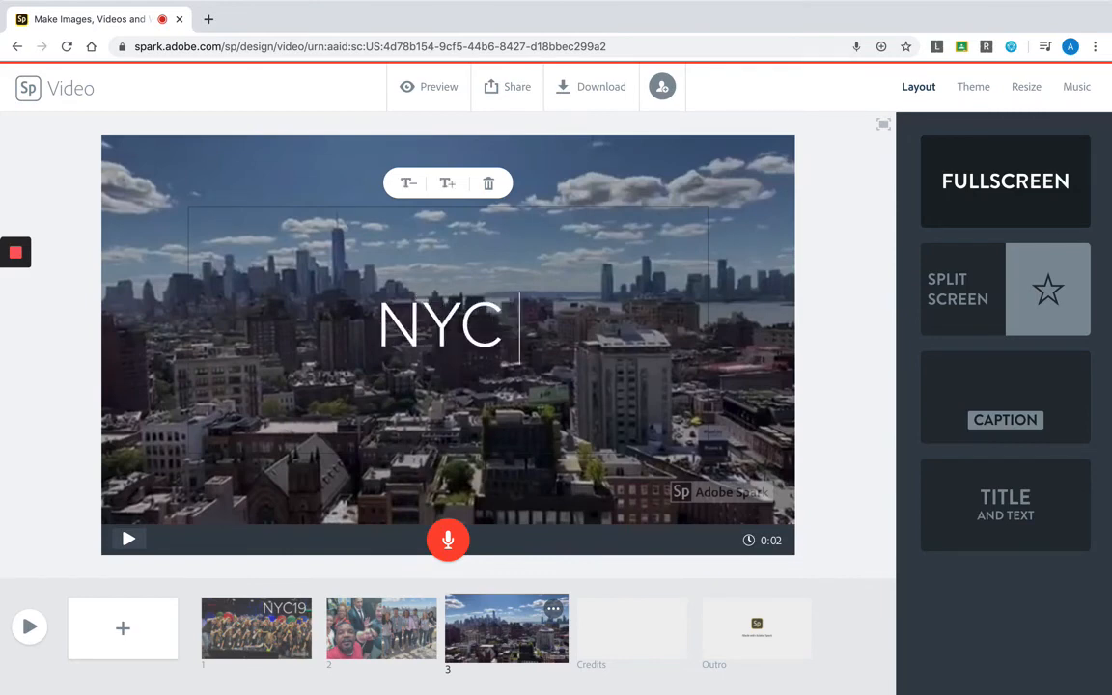
pyautogui.write('Skyline')
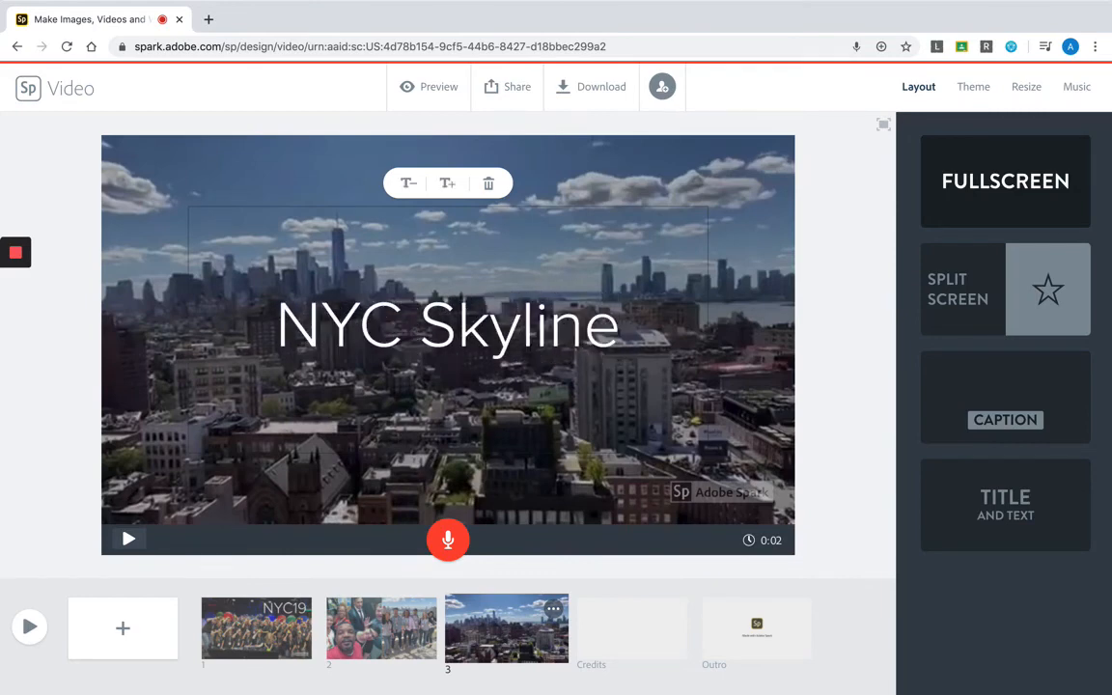
pyautogui.write(' at Goog')
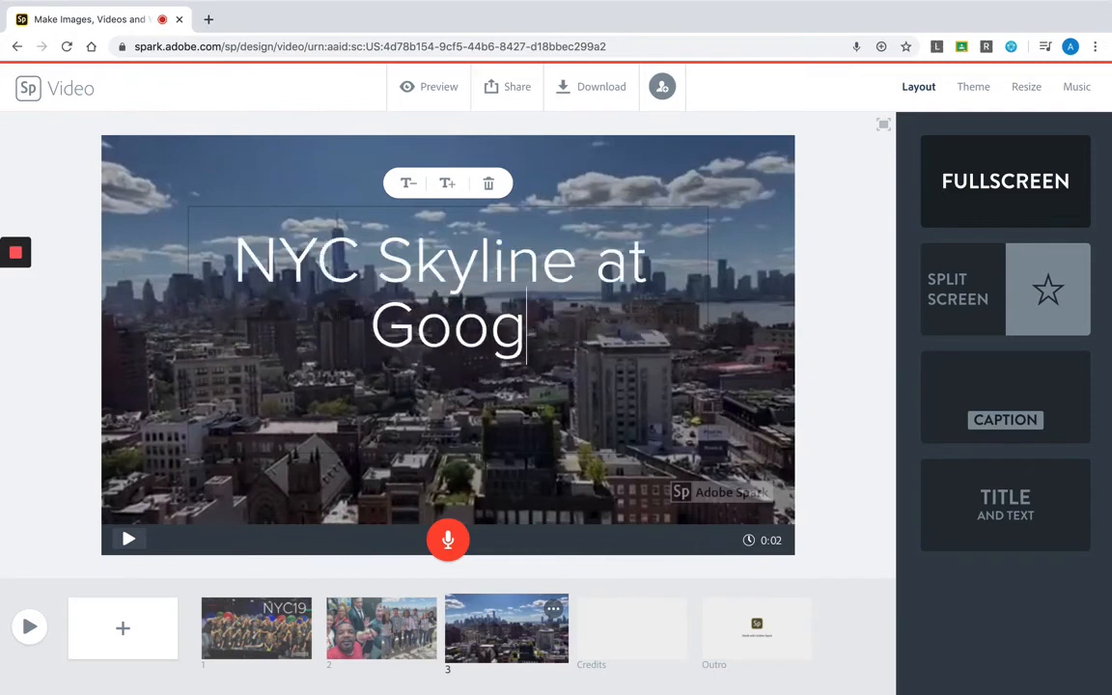
pyautogui.write('le HEad')
pyautogui.press('BackSpace')
pyautogui.press('BackSpace')
pyautogui.press('BackSpace')
pyautogui.press('BackSpace')
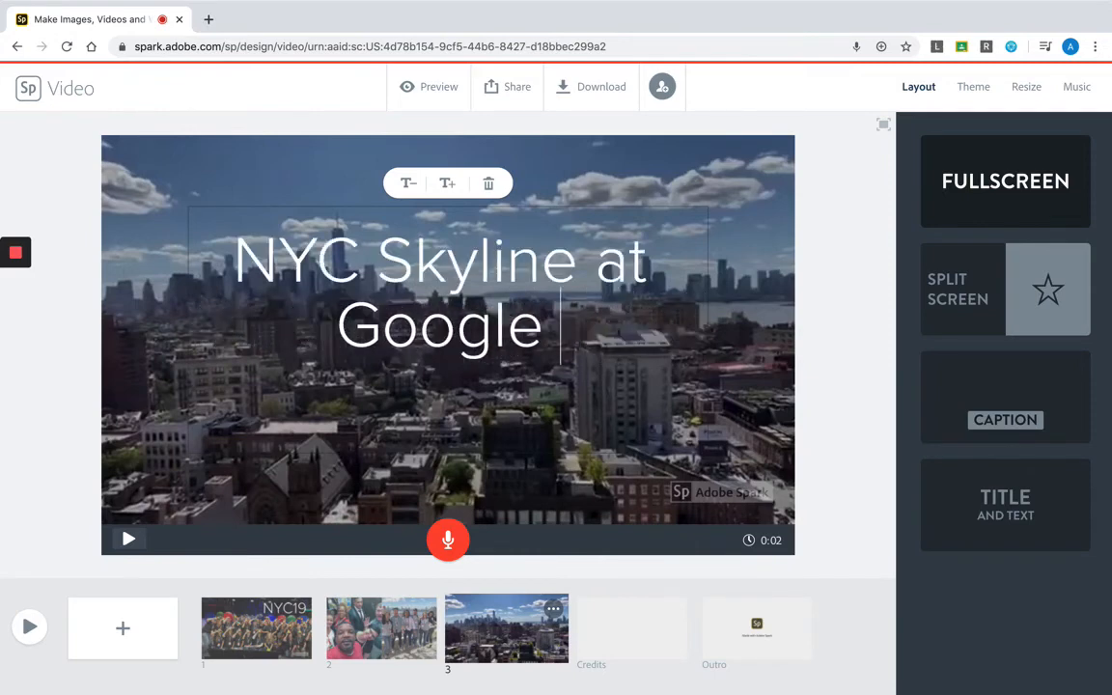
pyautogui.write("'s Office")
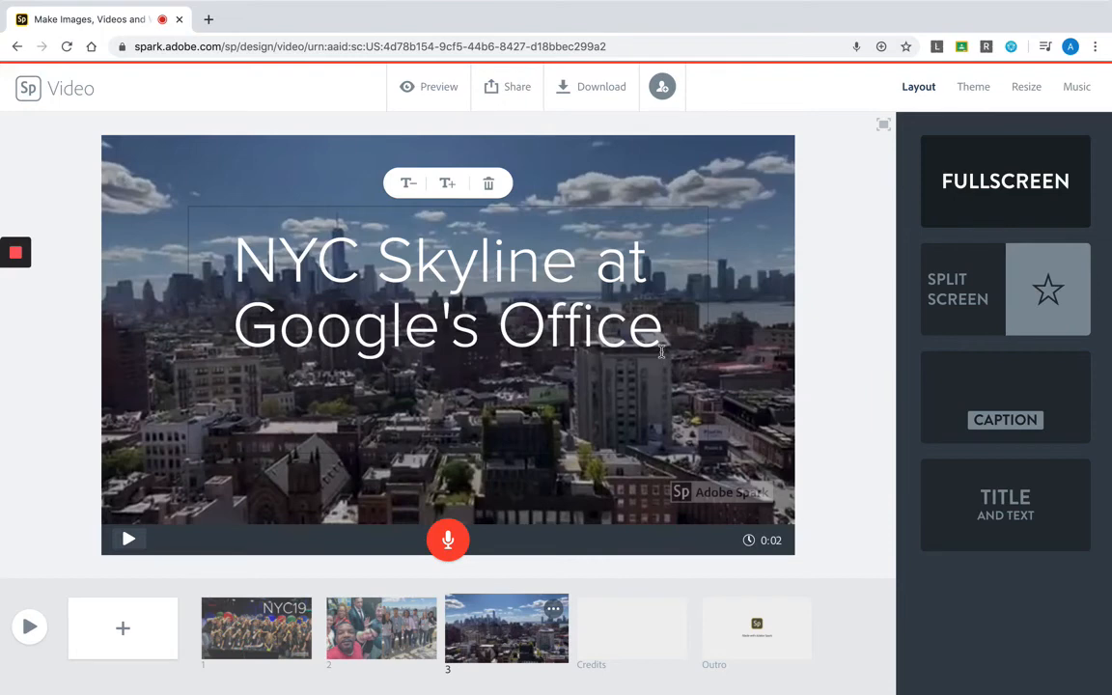
pyautogui.click(611, 402)
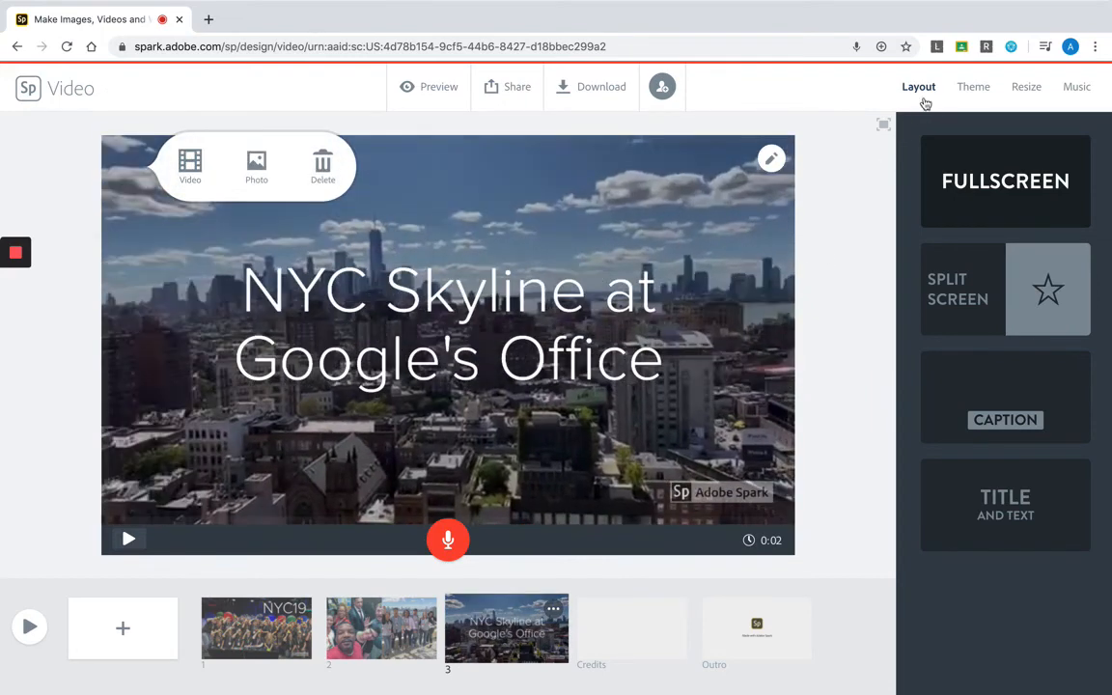
# - Look through the available themes and the video's resize options
pyautogui.click(989, 92)
pyautogui.scroll(-5, 993, 360)
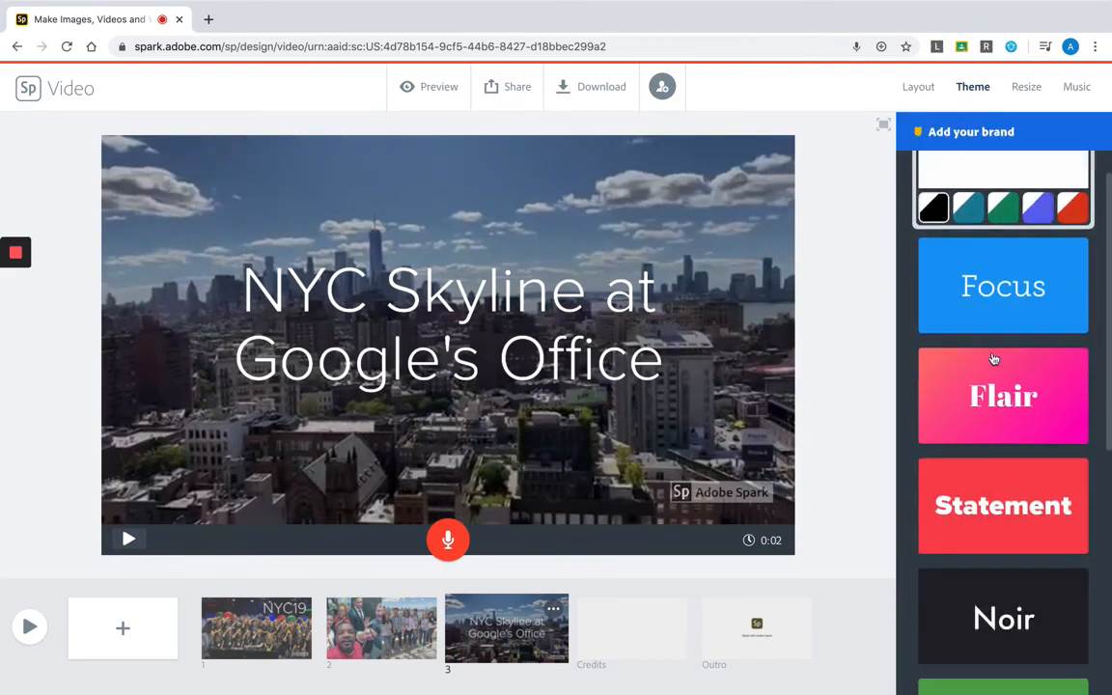
pyautogui.scroll(5, 994, 359)
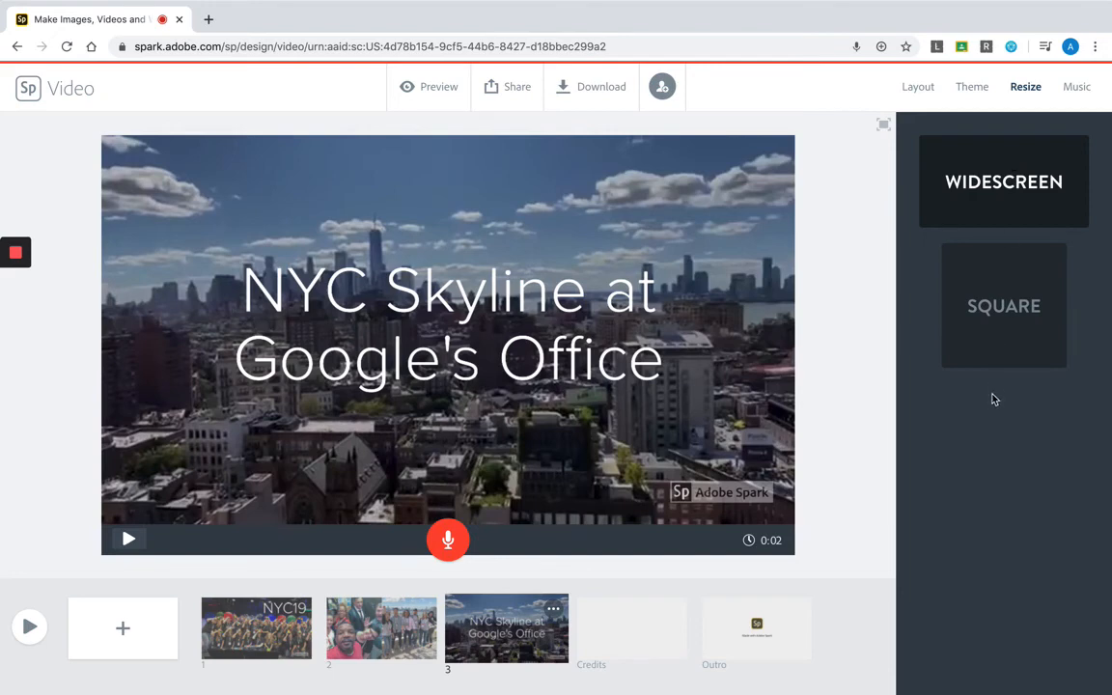
# - Set the video's background music to the Happy track Leap Frog and preview the video, pausing playback about halfway
pyautogui.click(1086, 100)
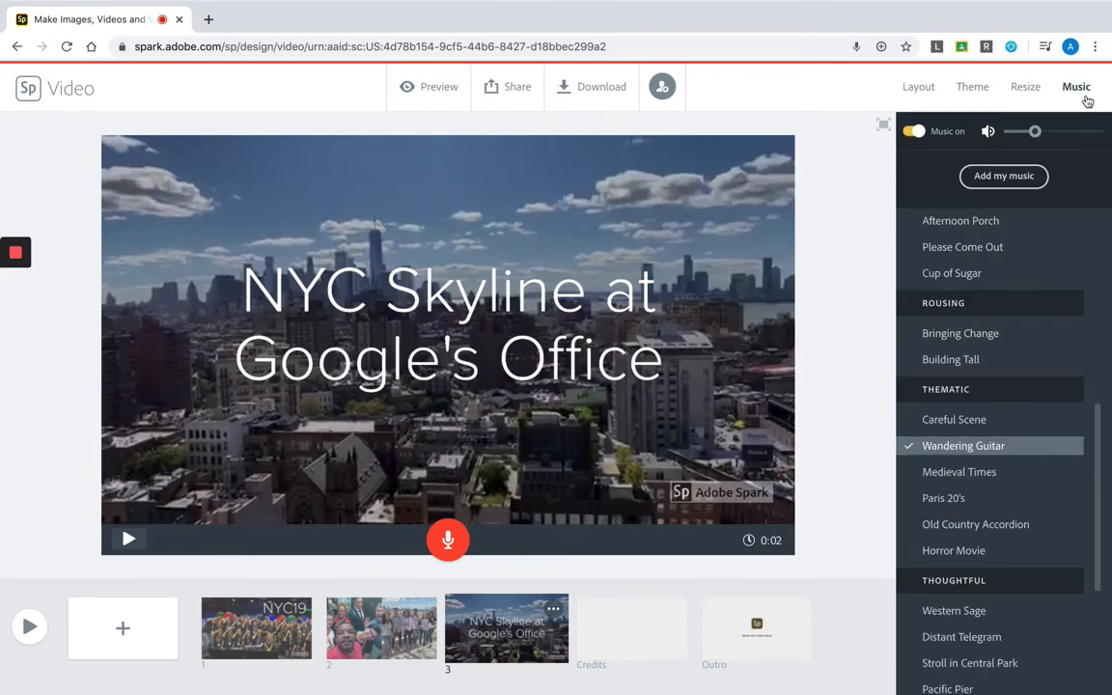
pyautogui.scroll(-10, 985, 478)
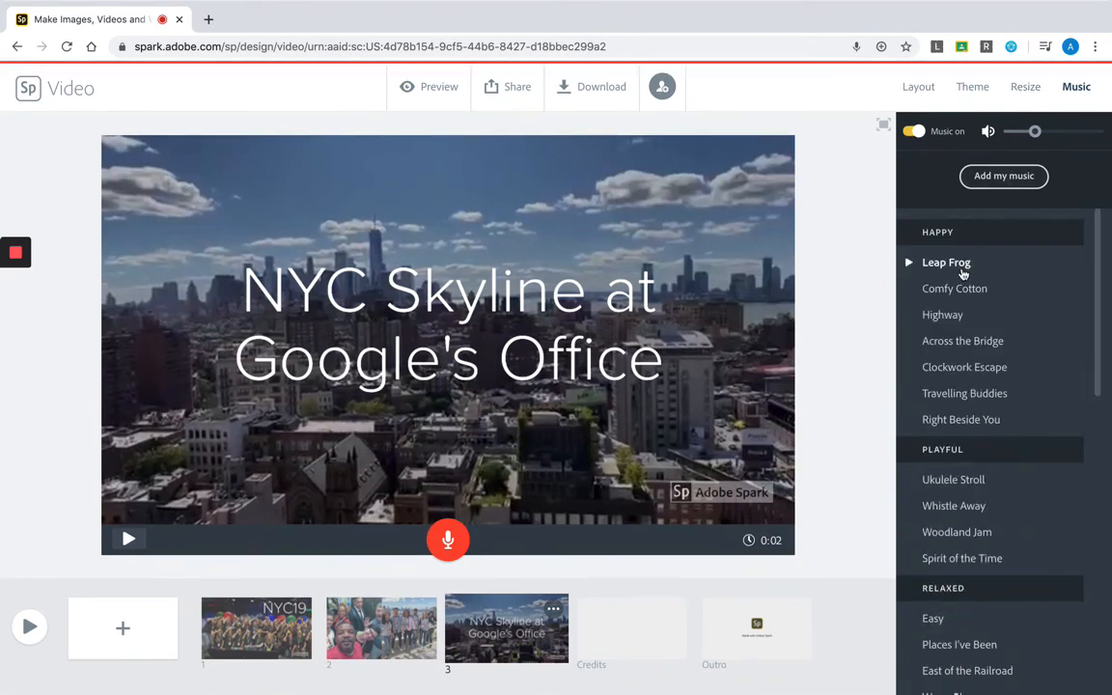
pyautogui.click(962, 274)
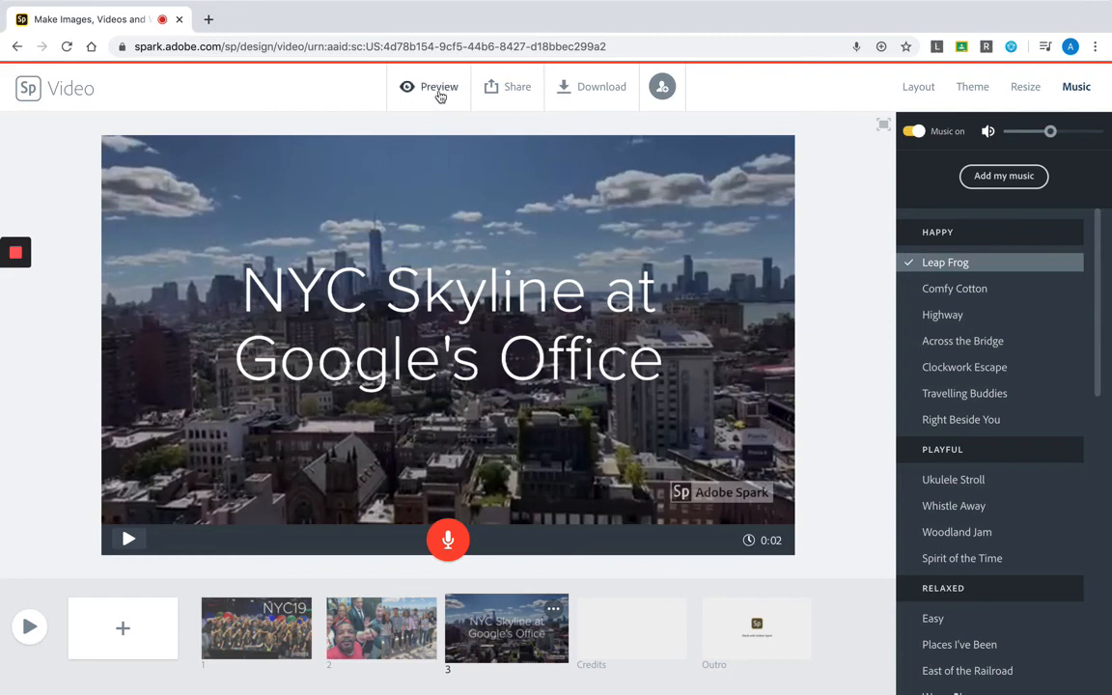
pyautogui.click(436, 91)
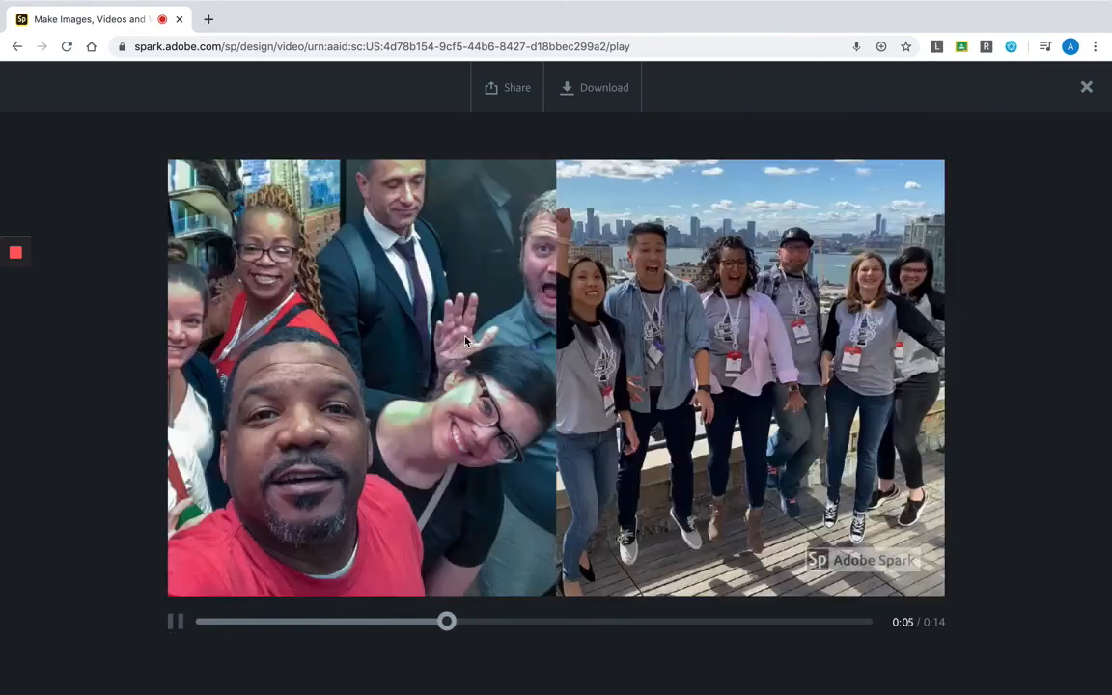
pyautogui.click(176, 622)
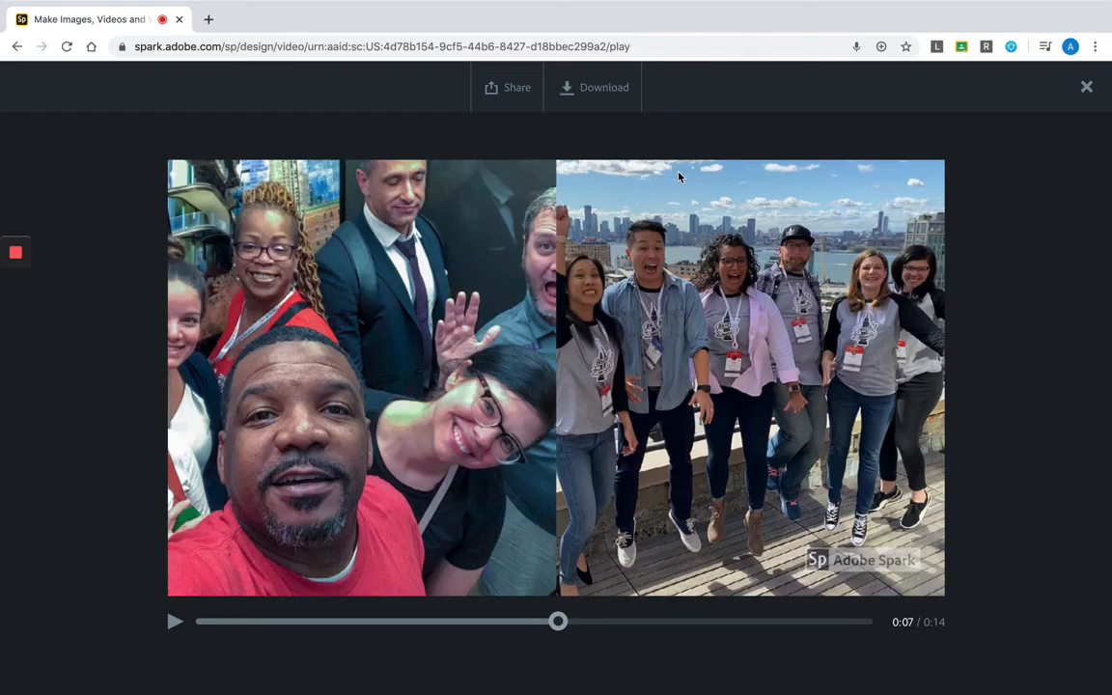
# - Publish the video under the title NYC19 with the Get noticed option turned off and create its share link
pyautogui.click(528, 87)
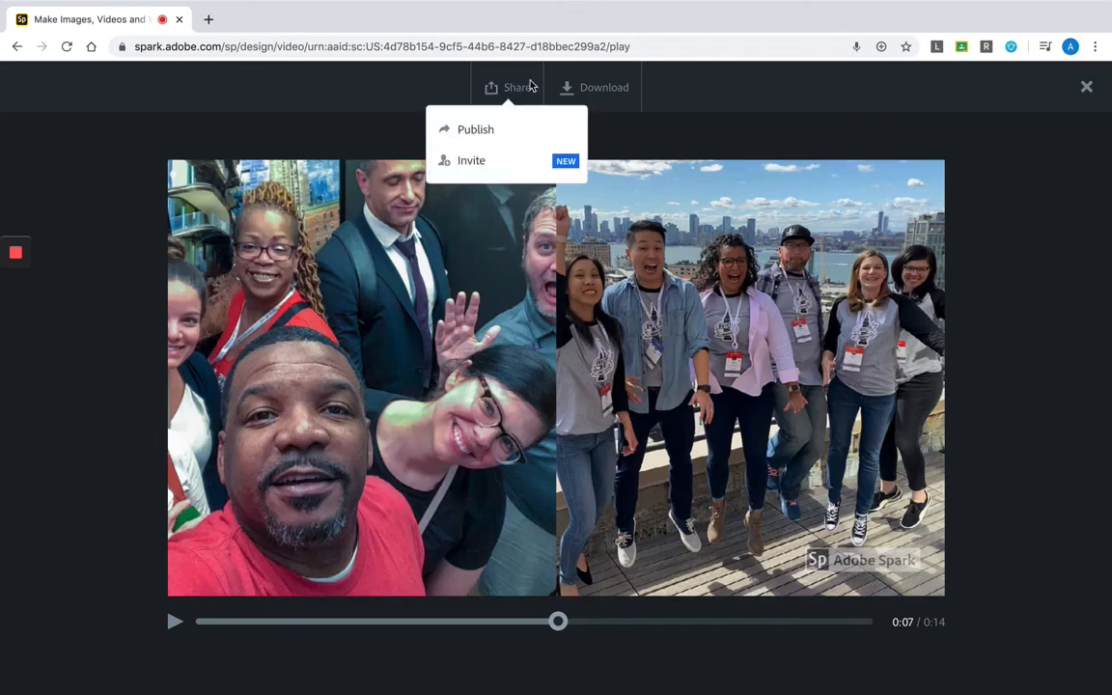
pyautogui.click(471, 132)
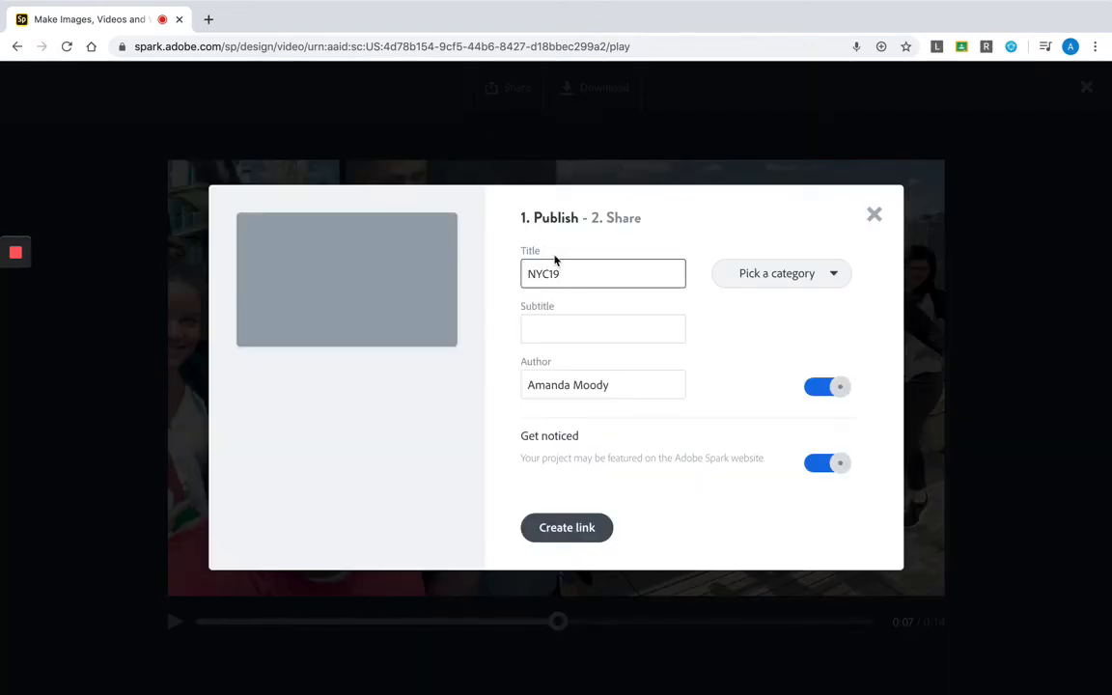
pyautogui.click(821, 473)
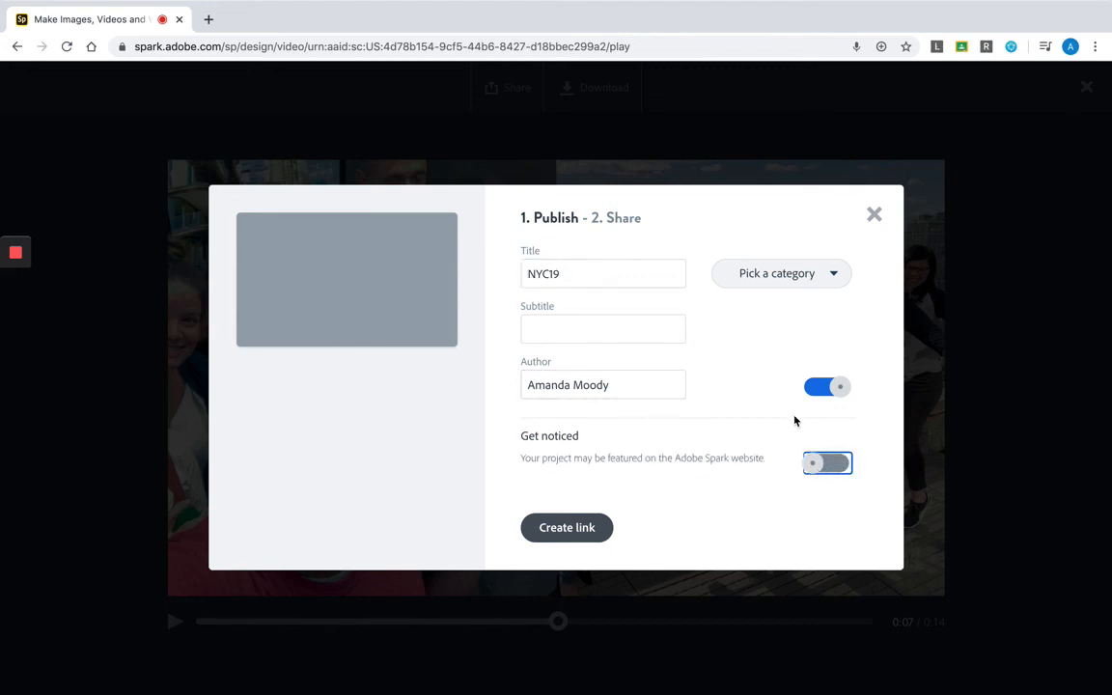
pyautogui.click(552, 536)
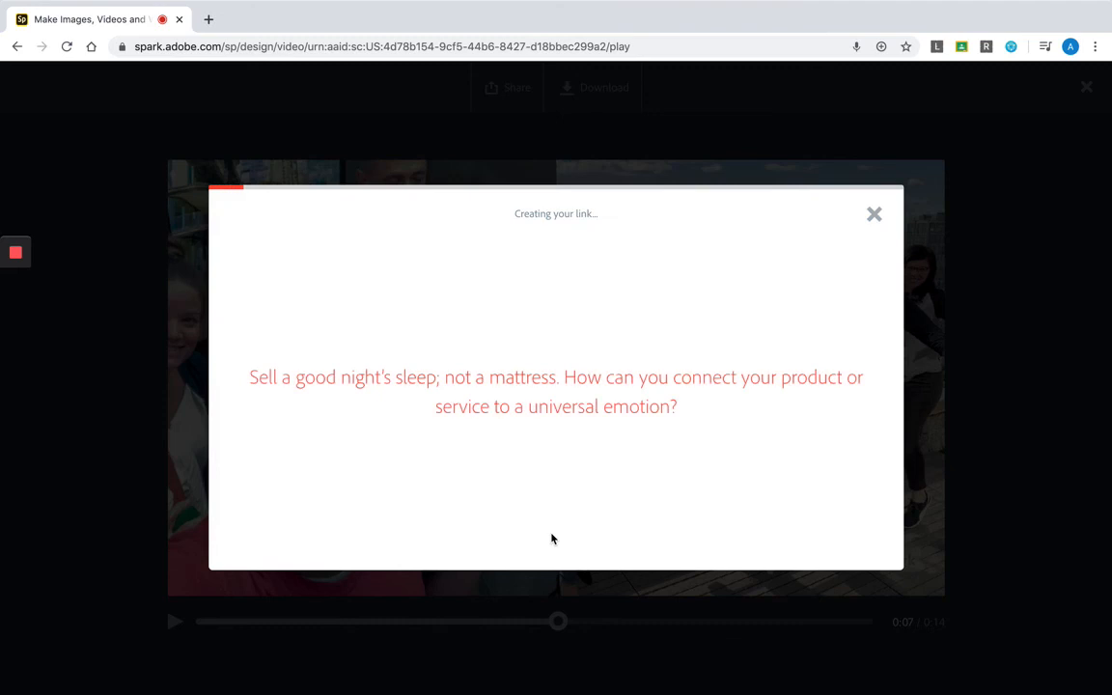